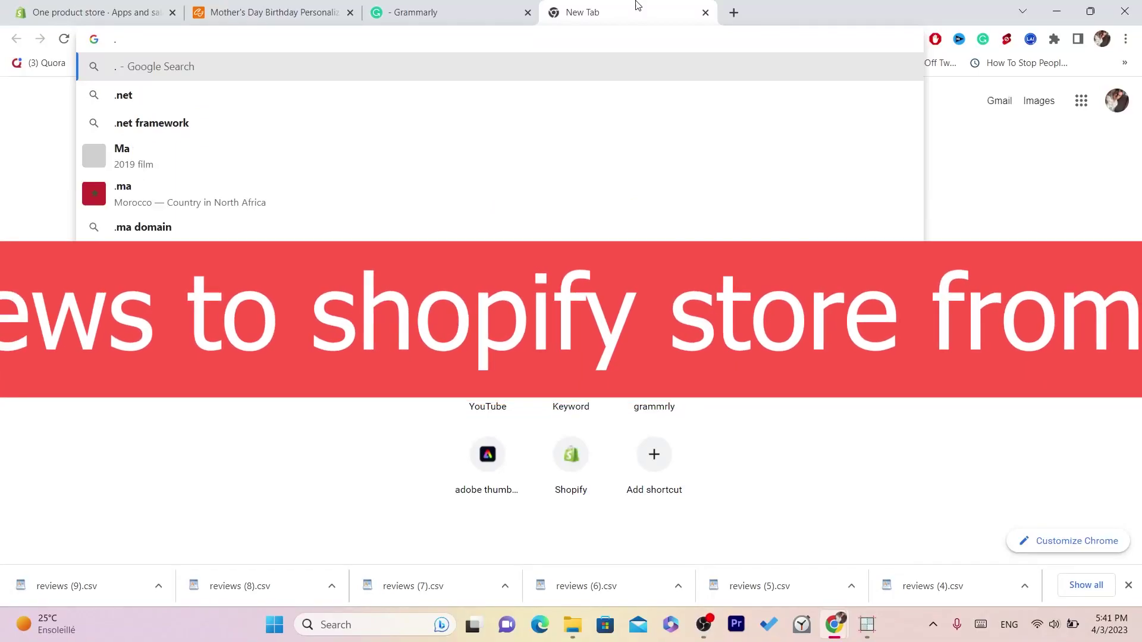
Dismiss the new tab's search suggestions and focus Chrome's address bar.
click(244, 474)
click(417, 46)
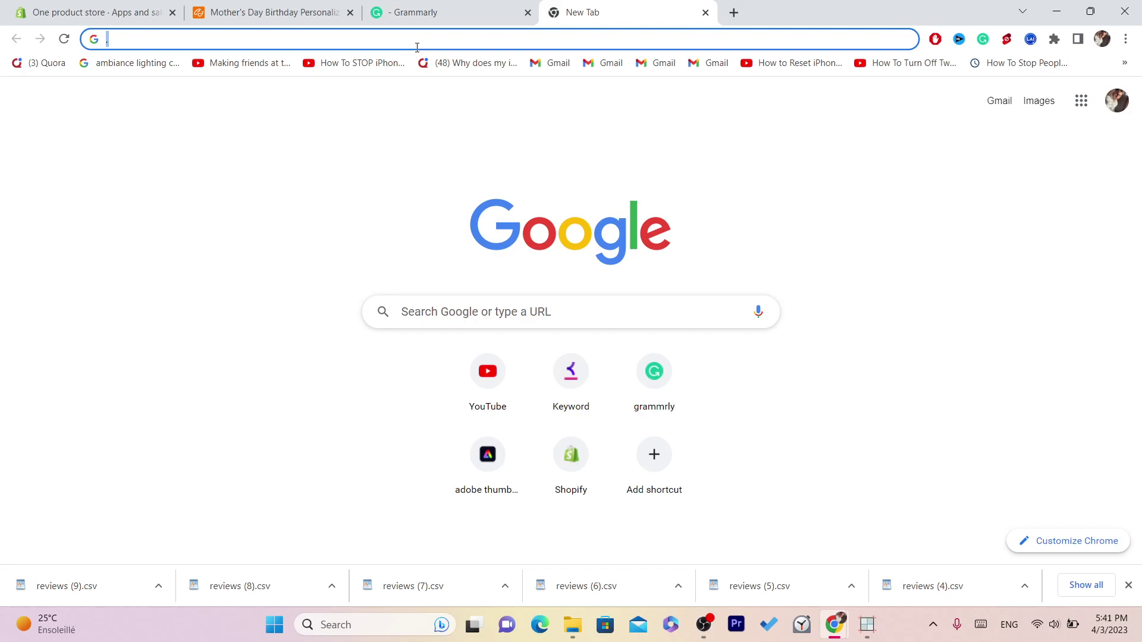
Go to cjdropshipping.com via the 'cj' autocomplete and dismiss the chat assistant's greeting.
text(cjdropshipping.com)
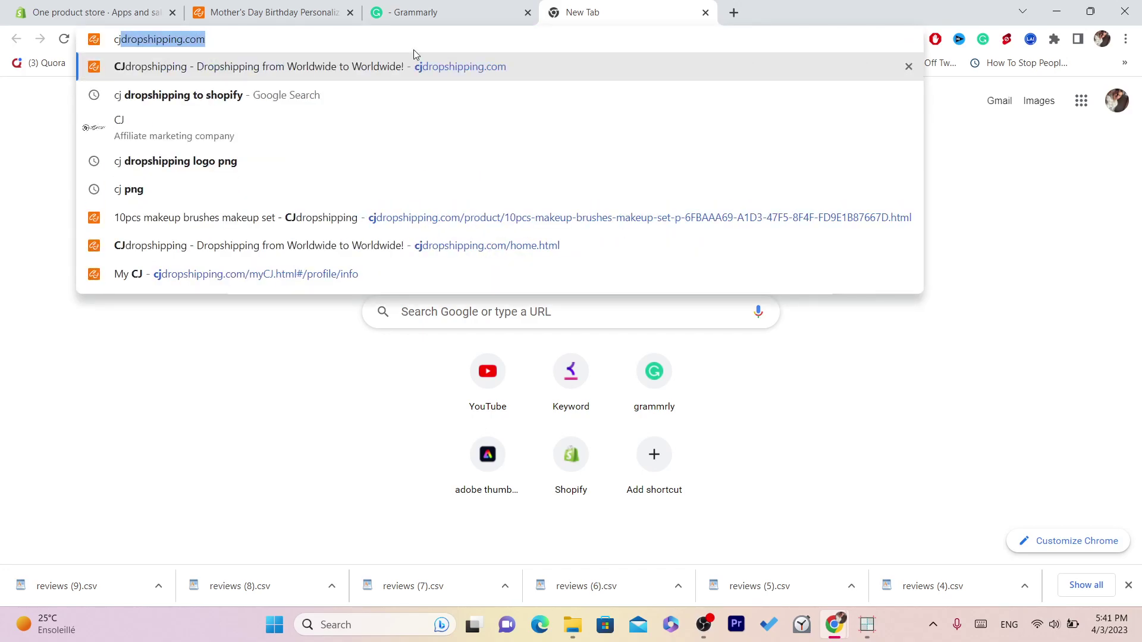
click(401, 67)
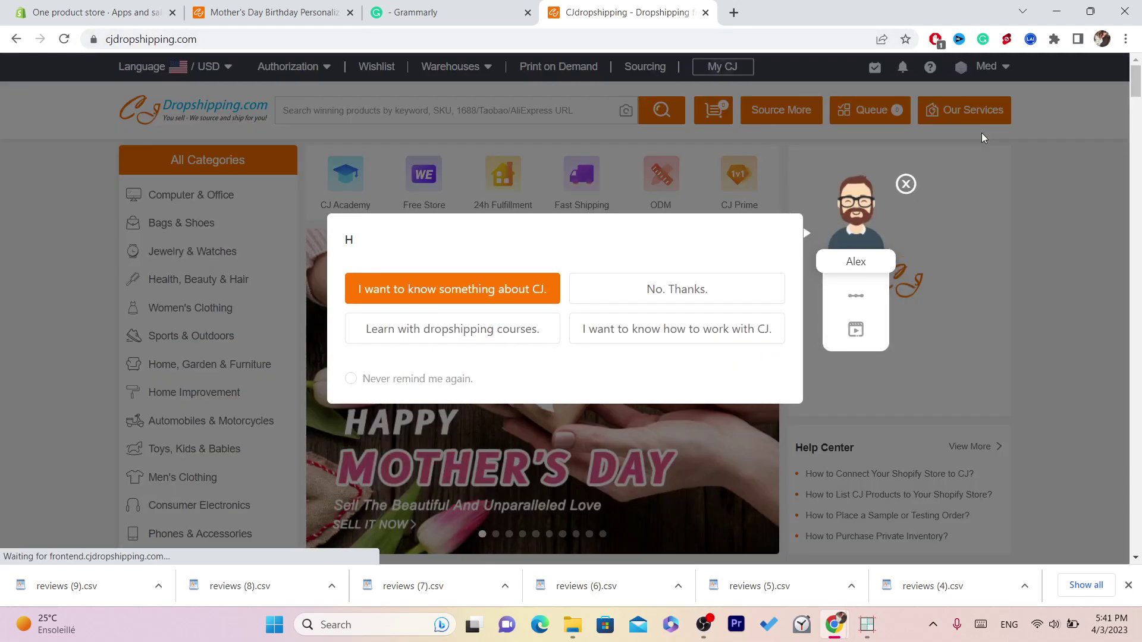
click(1054, 125)
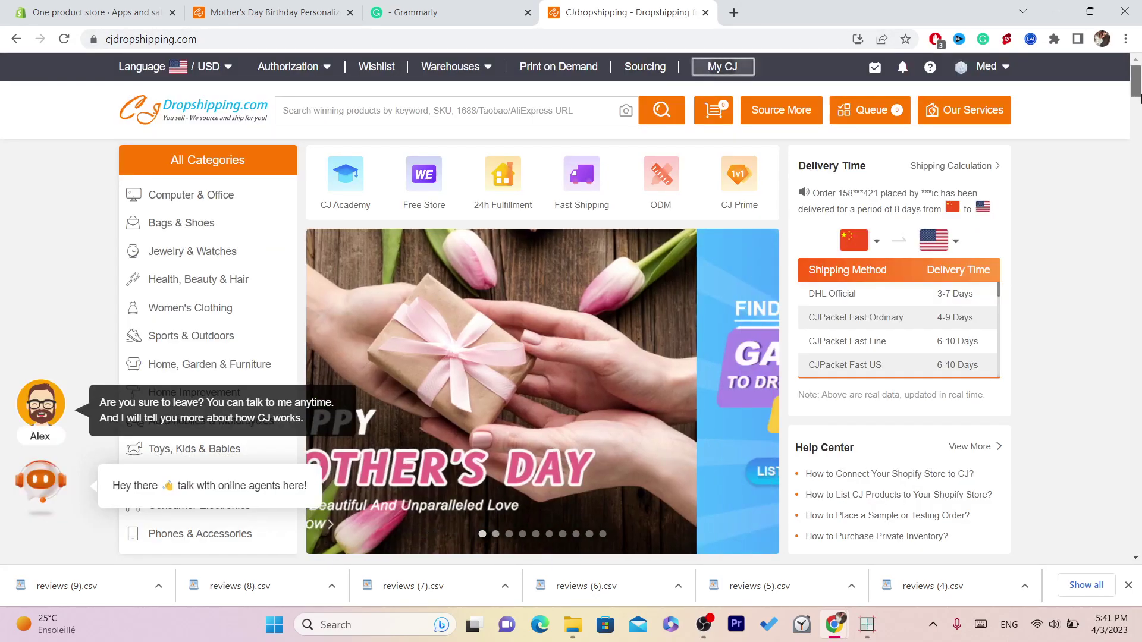
Browse the home page product grid and open the Deep Vibration Massage Gun page.
scroll(1139, 122, down, 6)
scroll(1140, 124, down, 5)
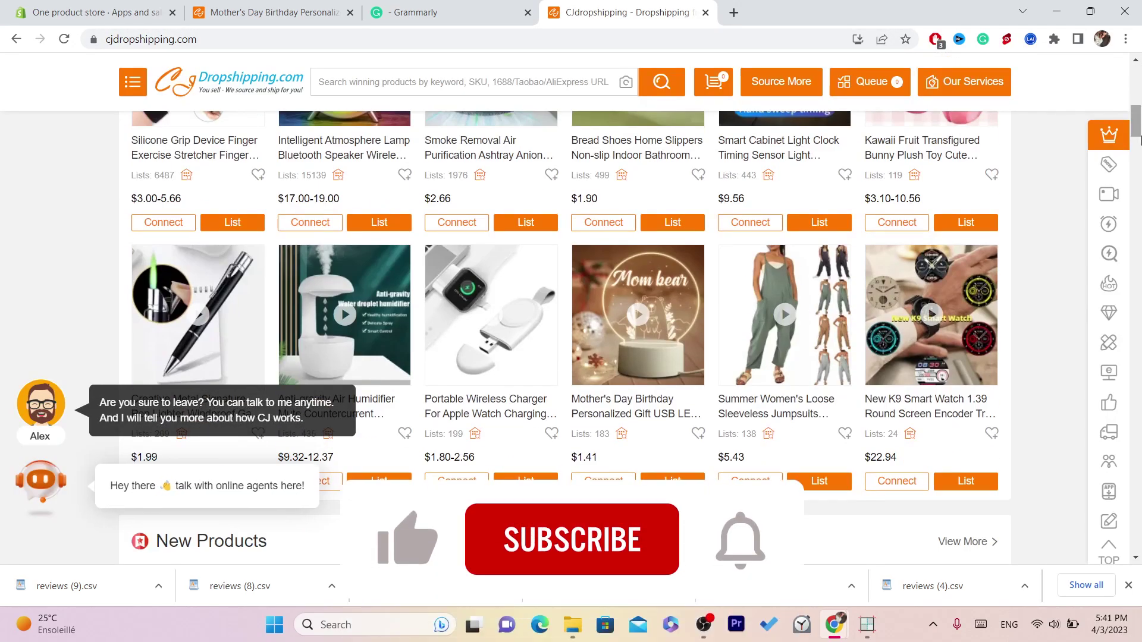
scroll(1140, 139, up, 5)
scroll(1139, 154, down, 15)
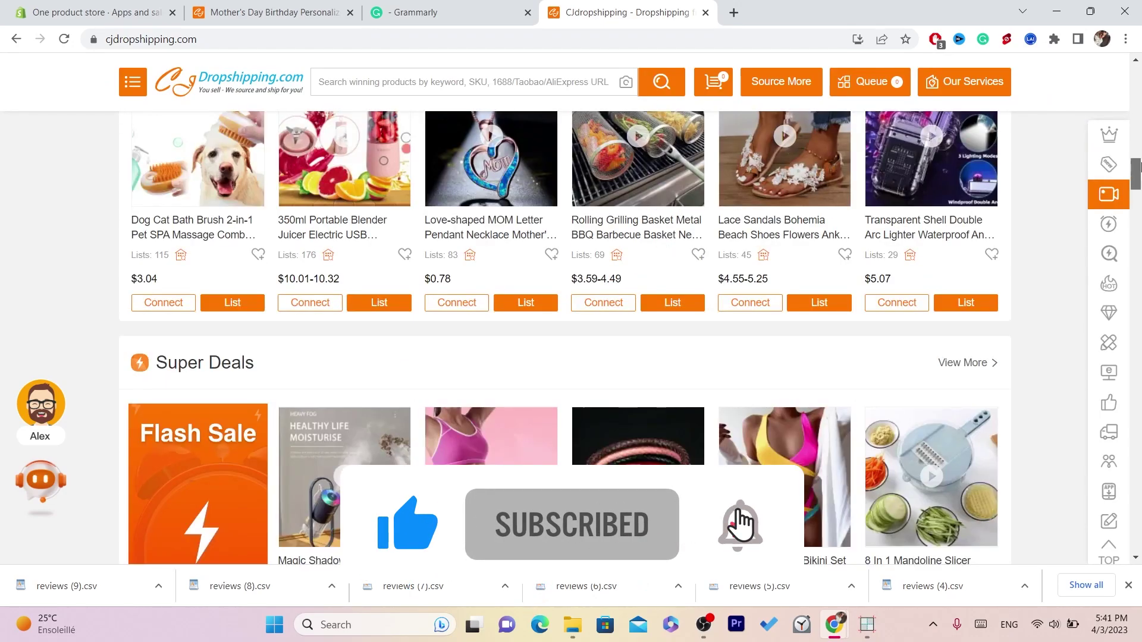
drag(1139, 169, 1140, 324)
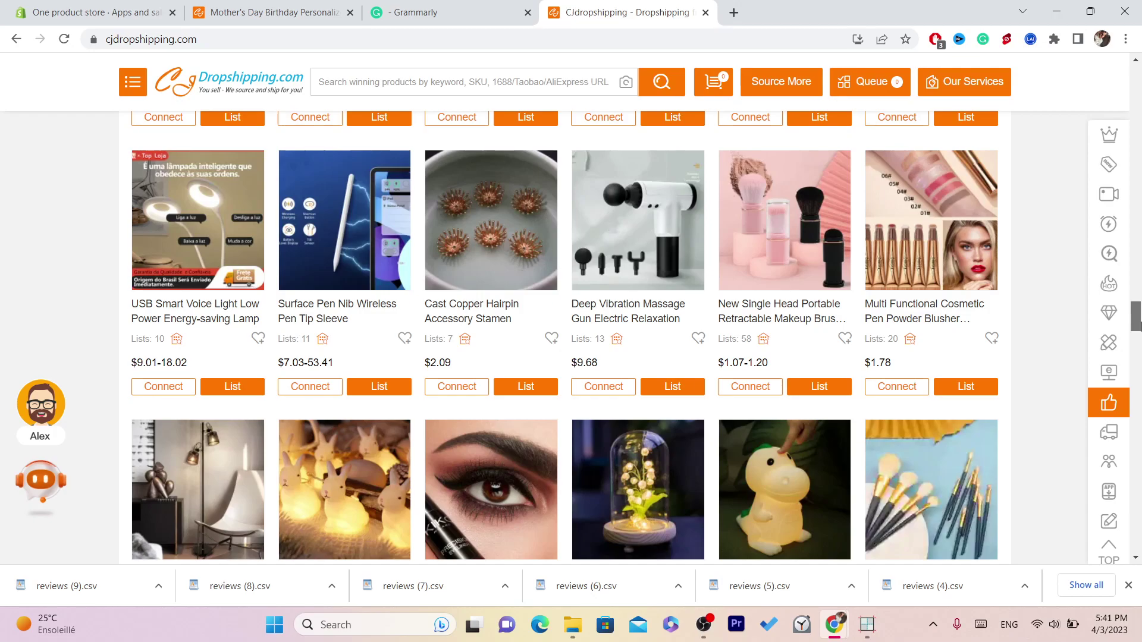
click(636, 220)
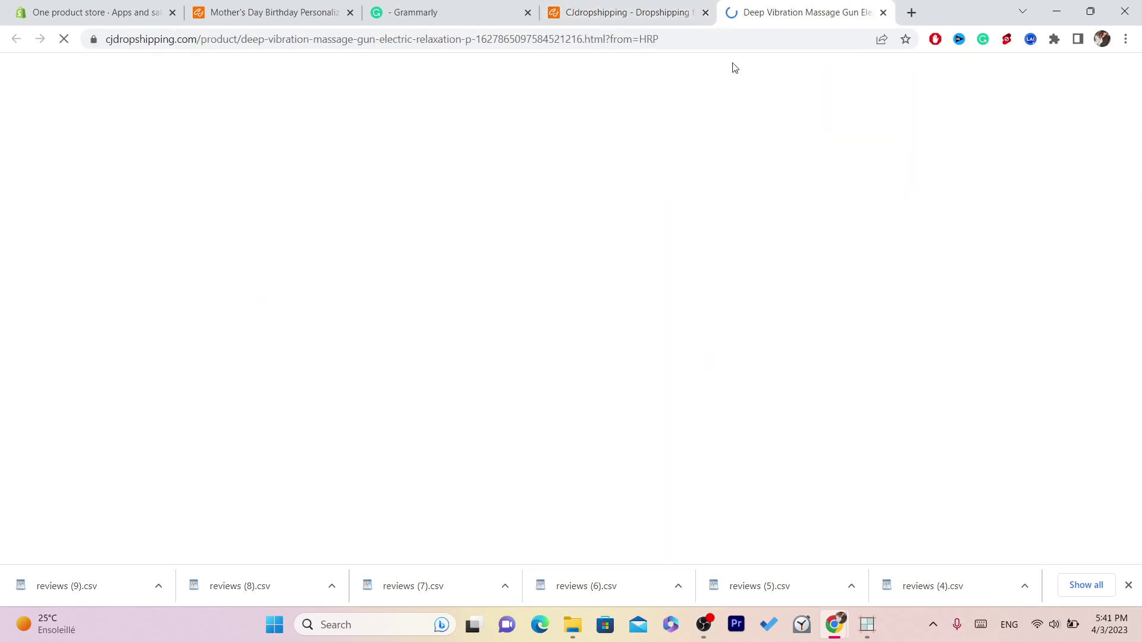
Open the New Wild Eyebrow Brush product page, then return to the home tab.
drag(1140, 125, 1140, 239)
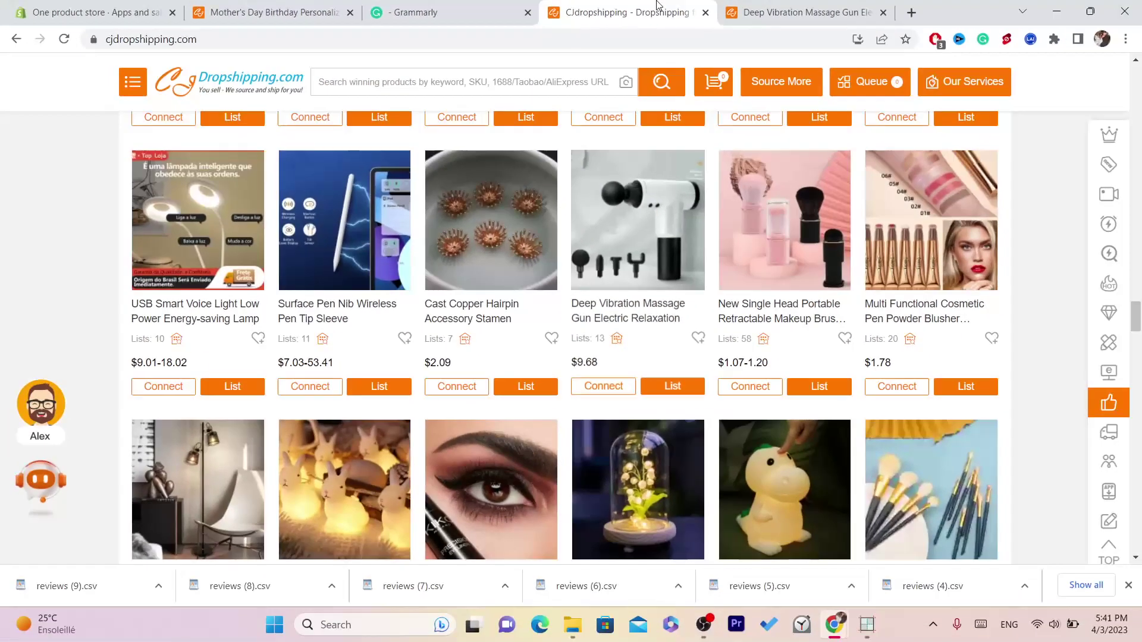
scroll(1070, 217, down, 5)
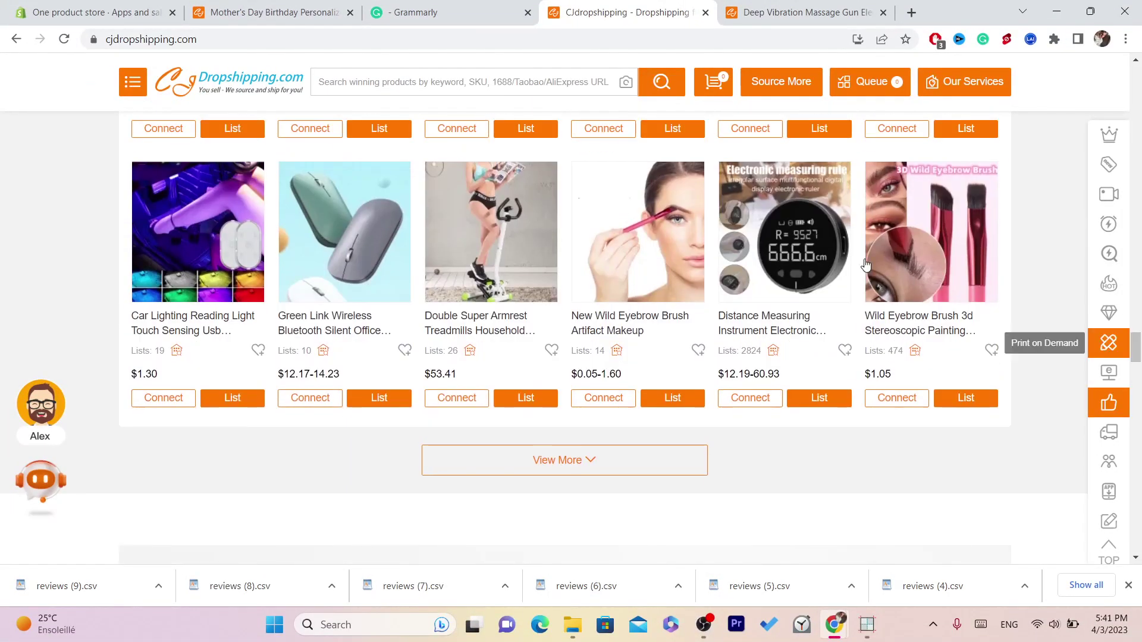
click(637, 310)
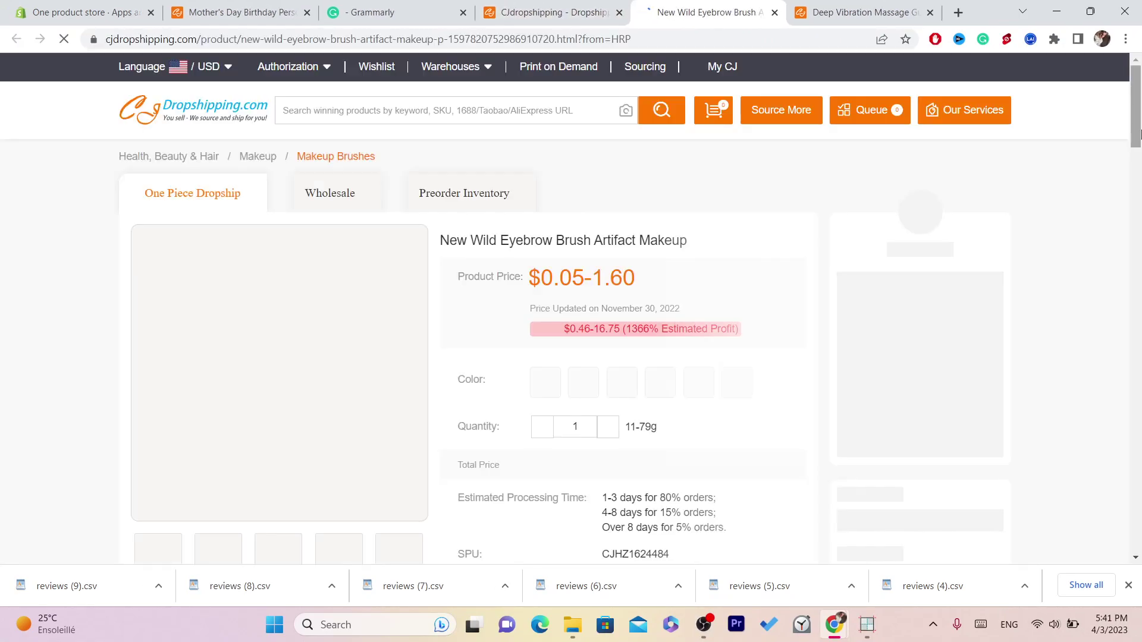
scroll(1140, 241, down, 10)
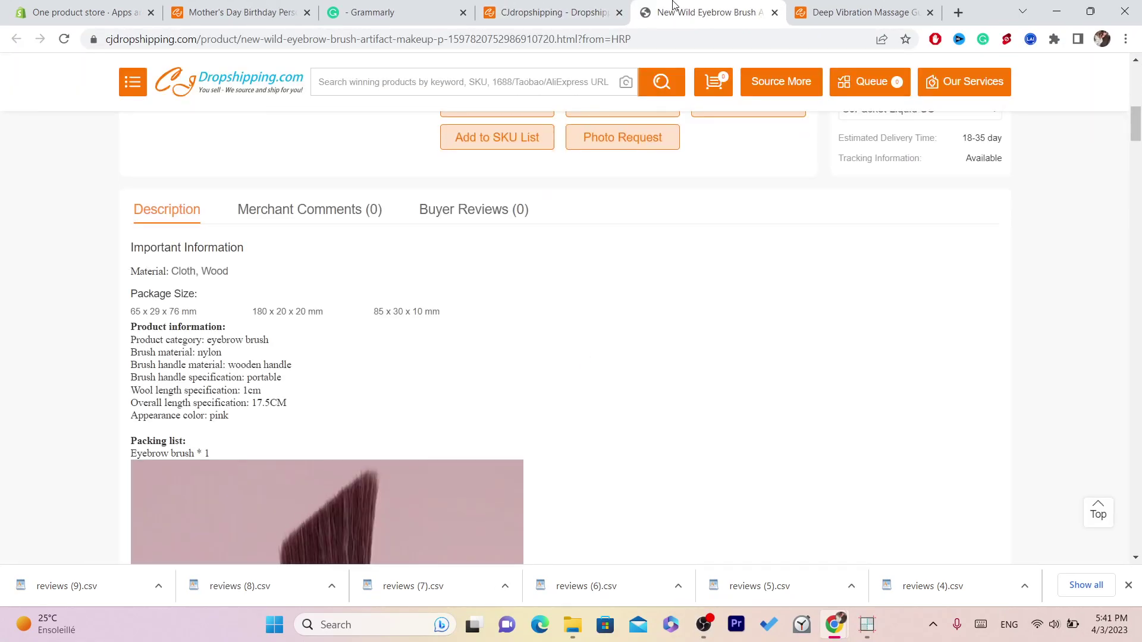
click(553, 12)
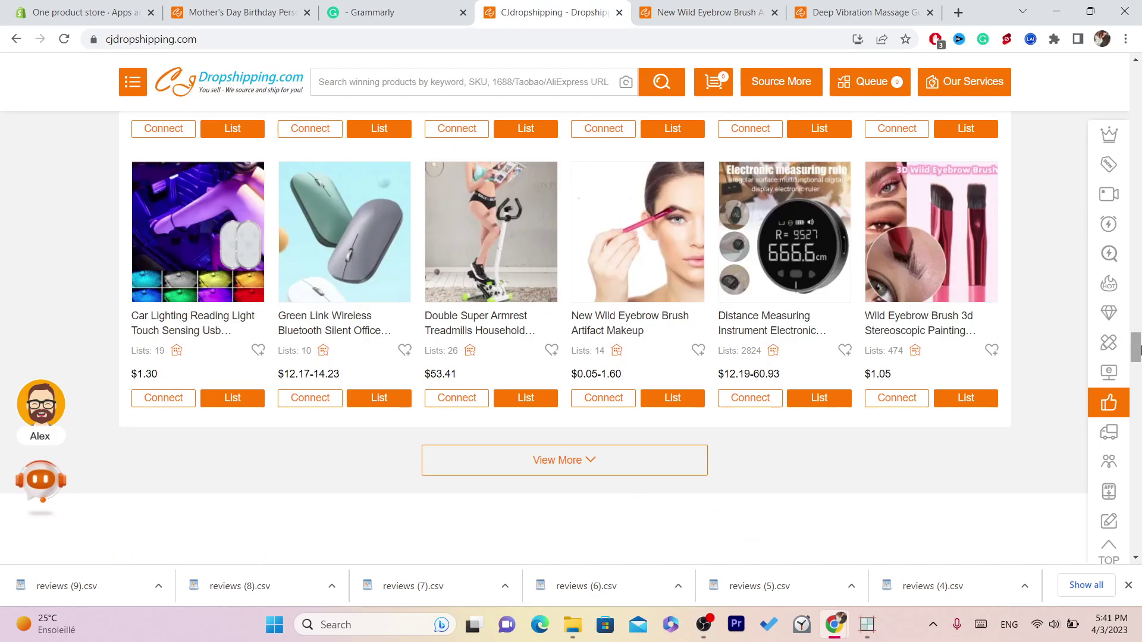
drag(1139, 350, 1137, 108)
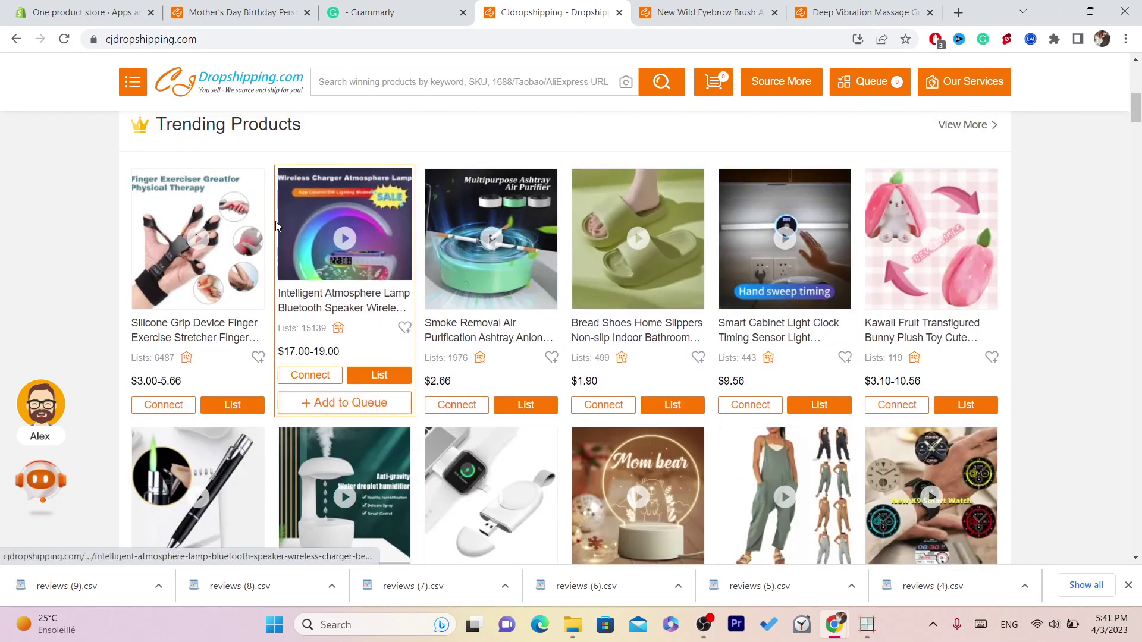
Open the Intelligent Atmosphere Lamp product page and show its Buyer Reviews (38).
click(353, 236)
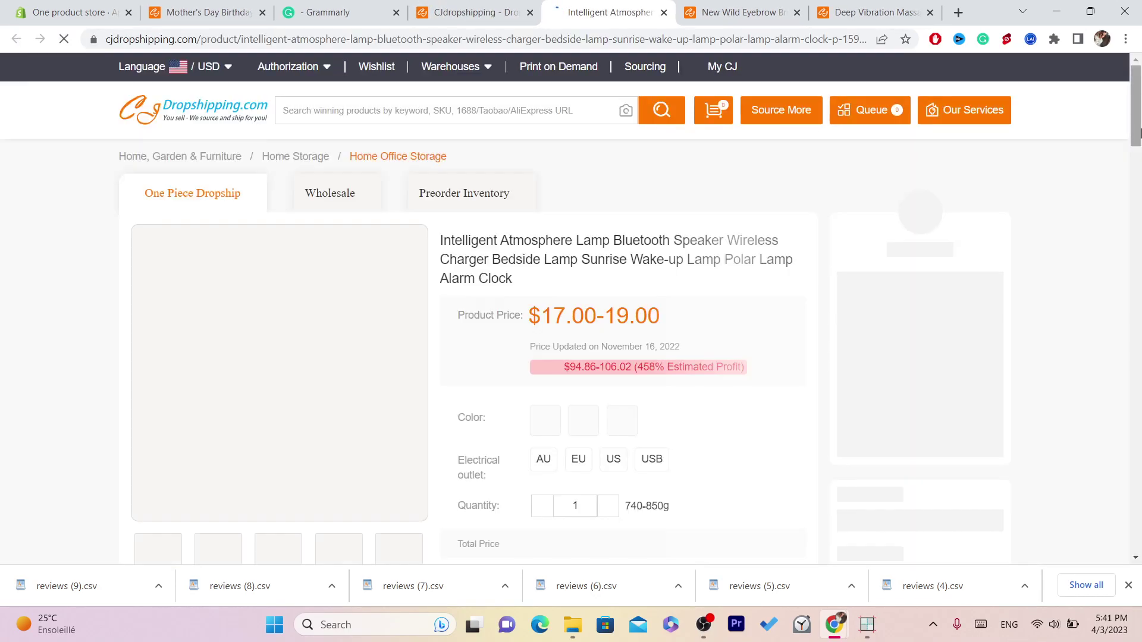
drag(1140, 125, 1140, 209)
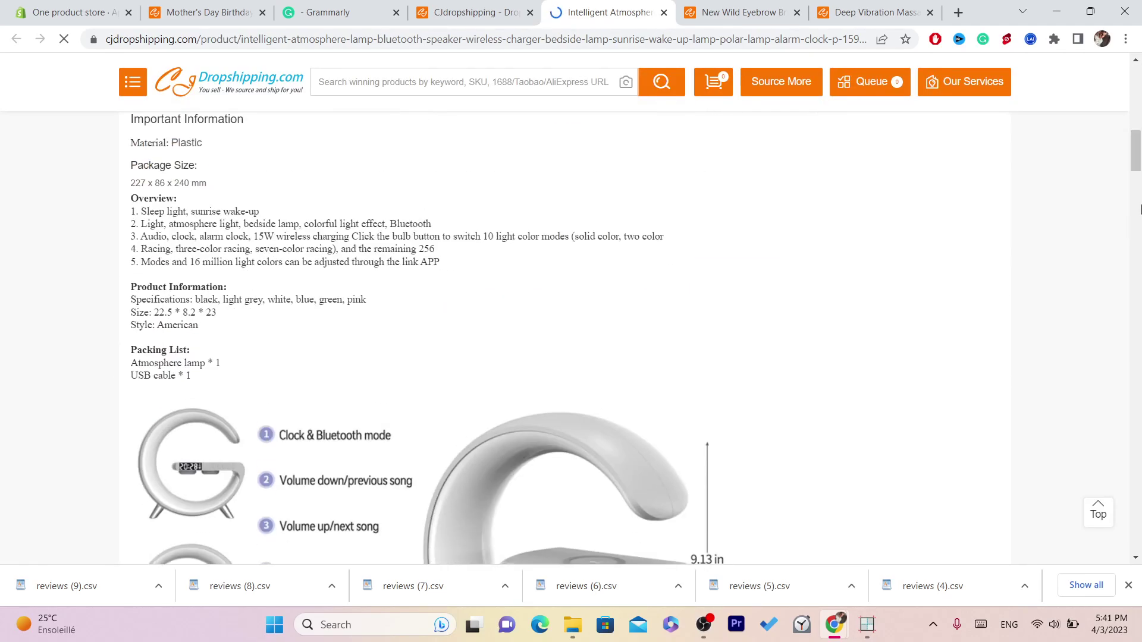
drag(1140, 153, 1140, 134)
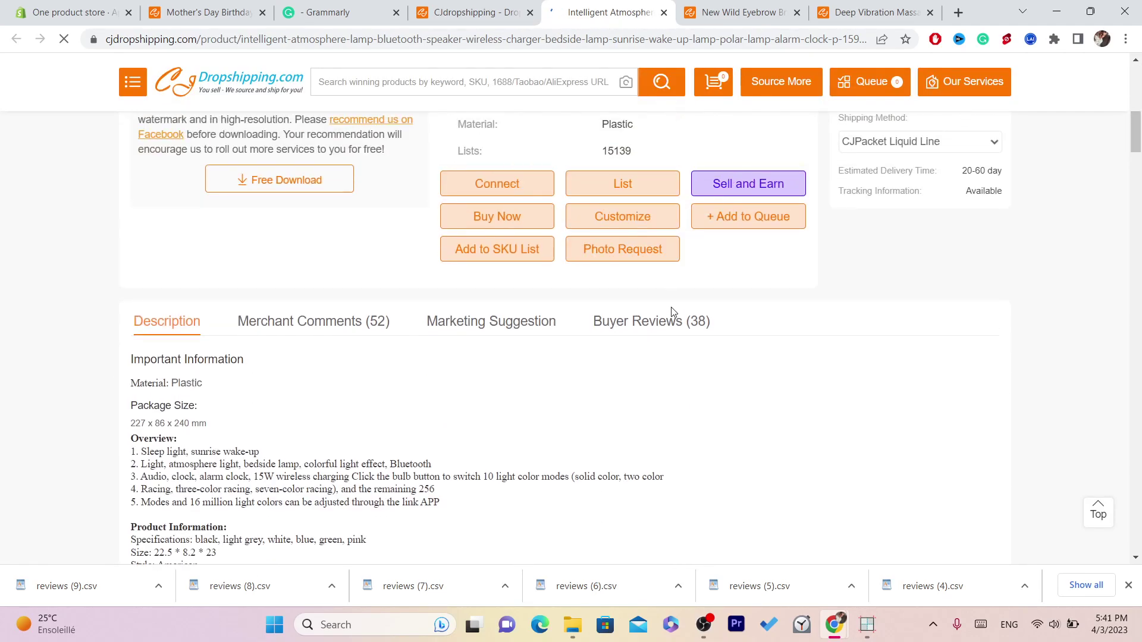
click(676, 329)
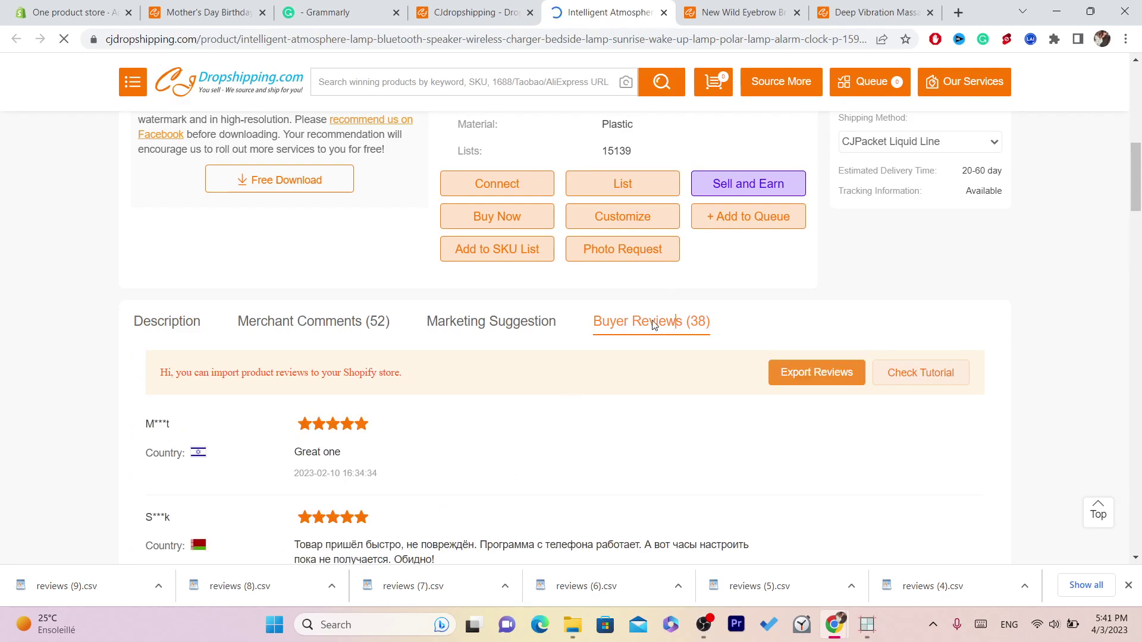
drag(1139, 169, 1140, 182)
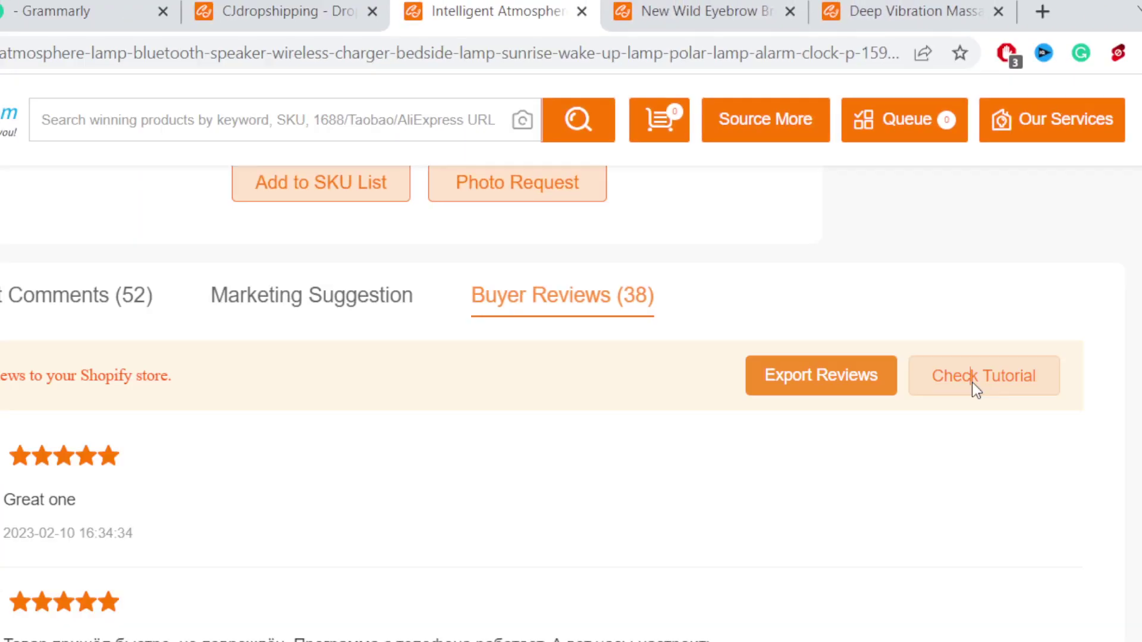
Open the 'How to import product reviews' tutorial and scroll into its steps.
click(915, 252)
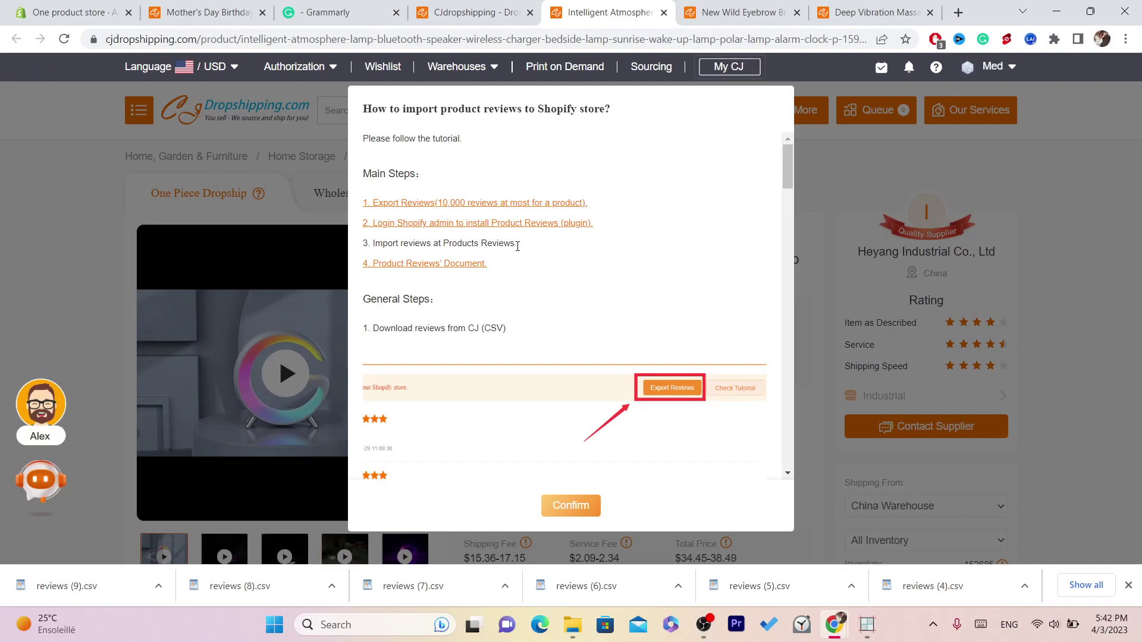
triple_click(490, 106)
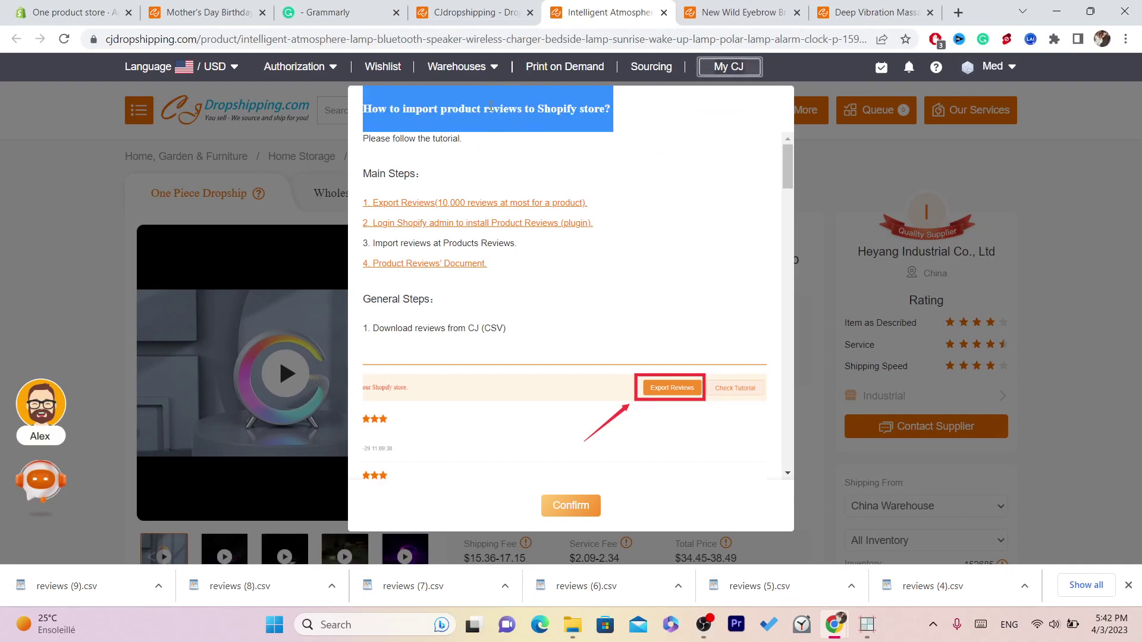
click(557, 121)
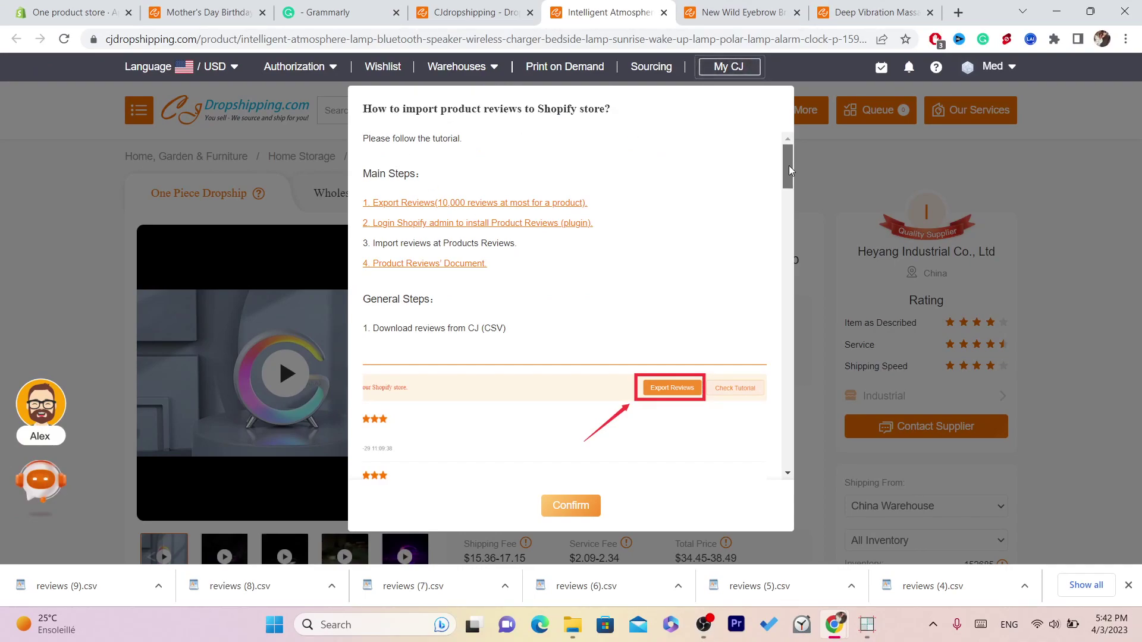
drag(789, 165, 776, 197)
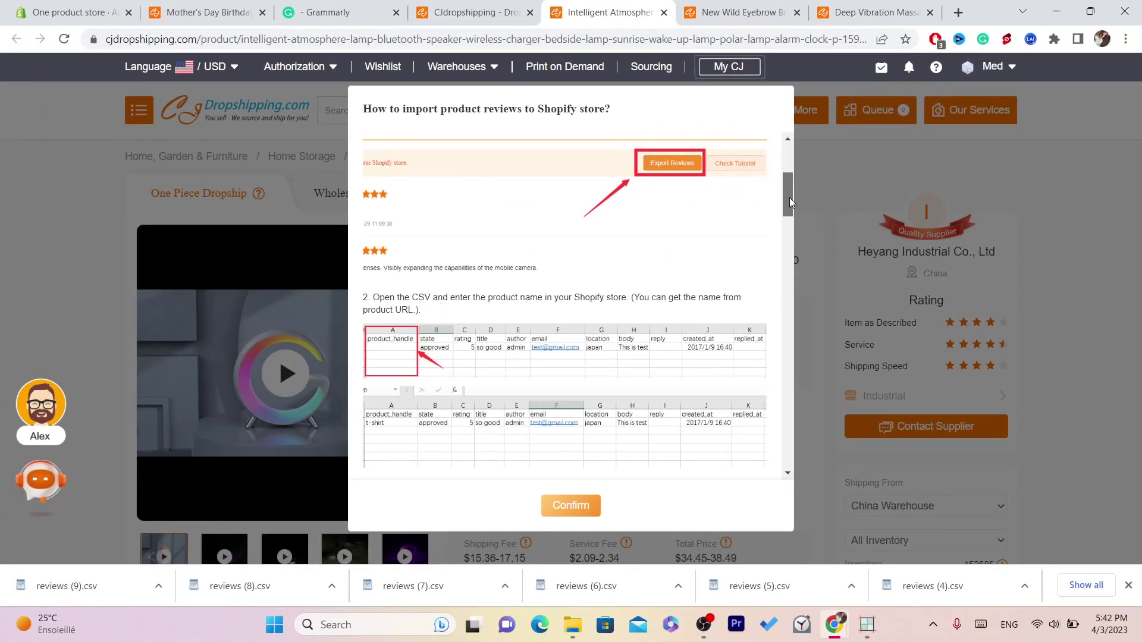
drag(790, 197, 789, 206)
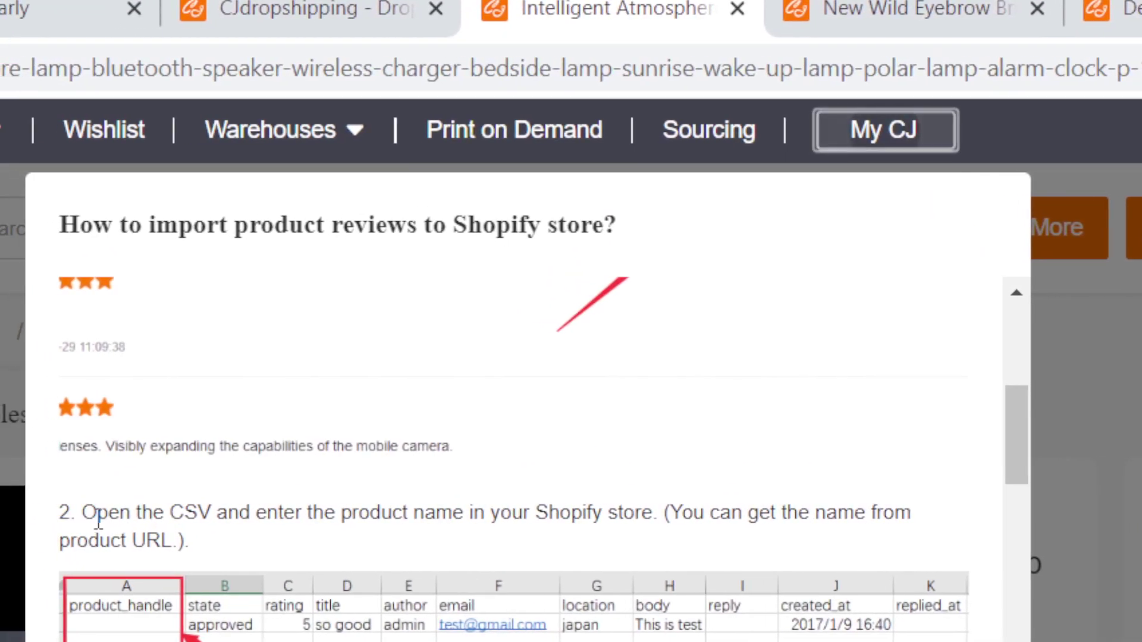
Highlight step 2's product-URL name tip, then scroll to step 4 on installing Product Reviews.
drag(238, 513, 496, 547)
click(496, 547)
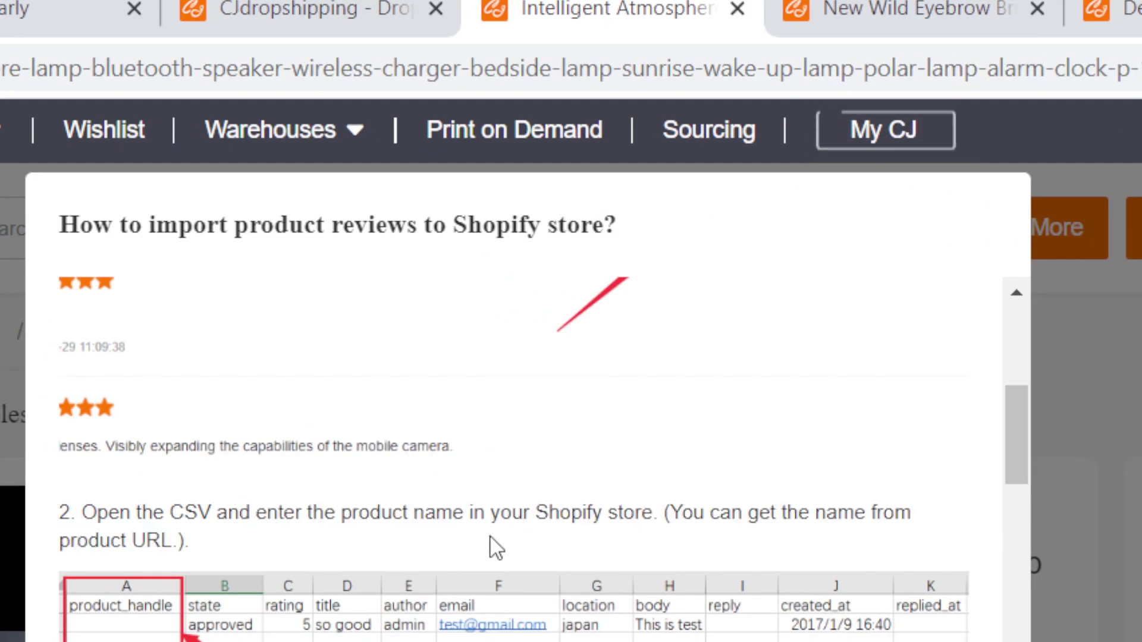
drag(670, 512, 740, 557)
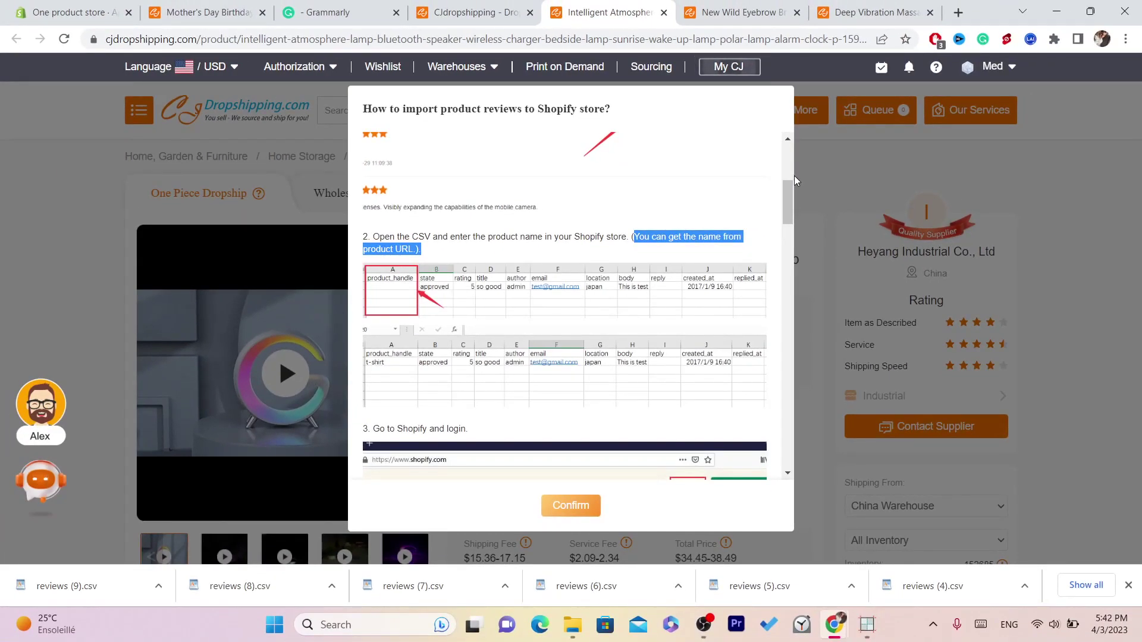
drag(783, 194, 787, 262)
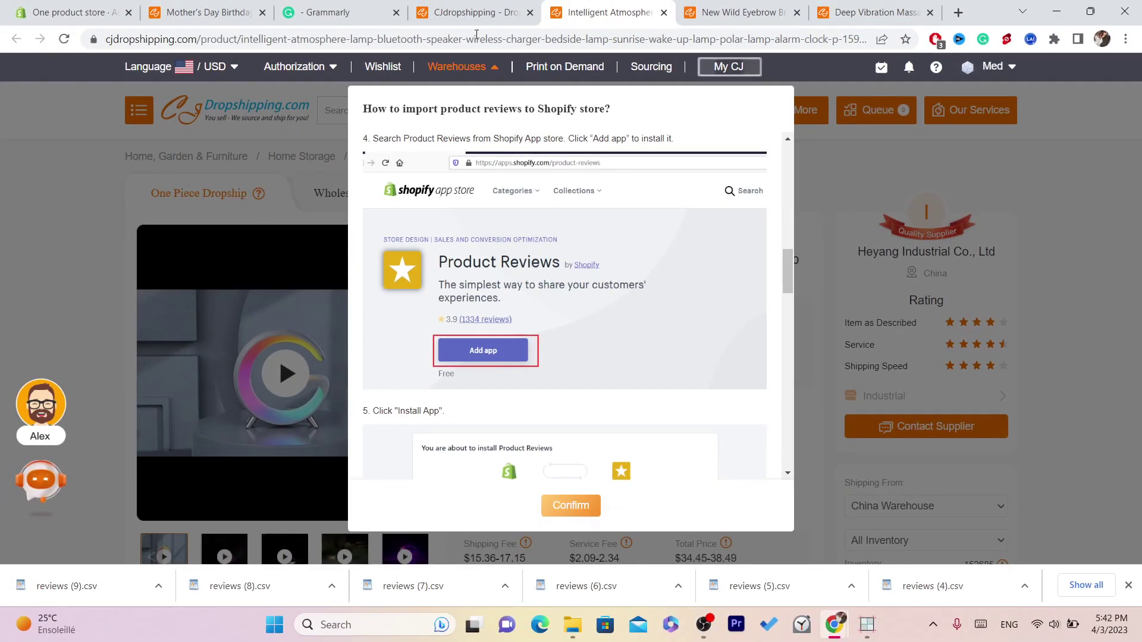
Go to the shopify.com home page from the address bar's 'sho' suggestion.
click(476, 13)
click(483, 40)
text(shopify.com)
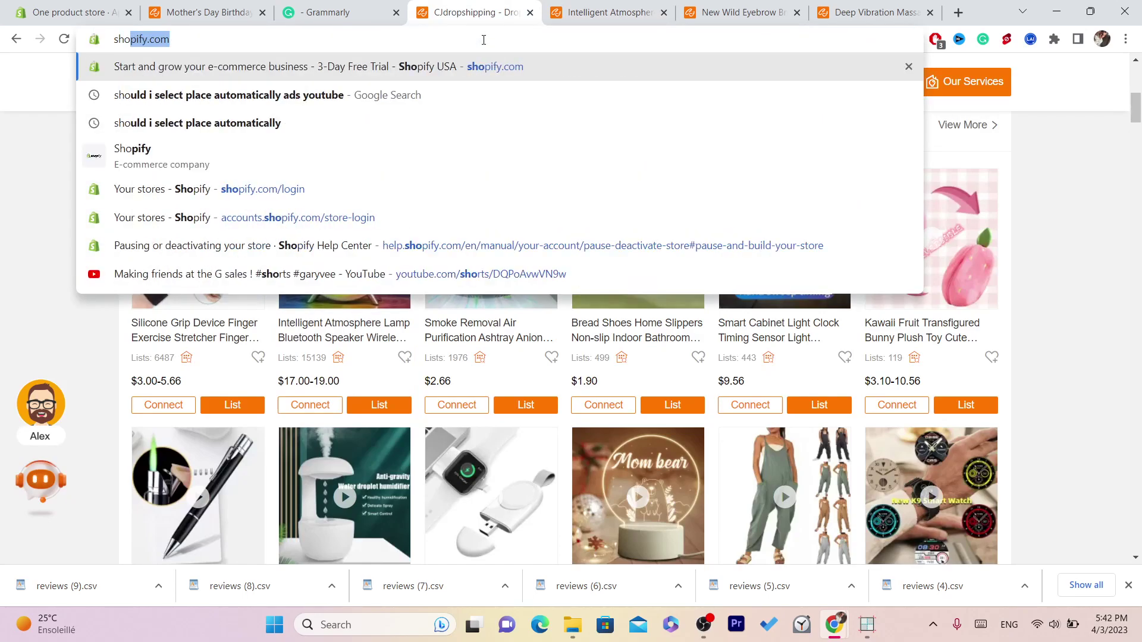
click(481, 68)
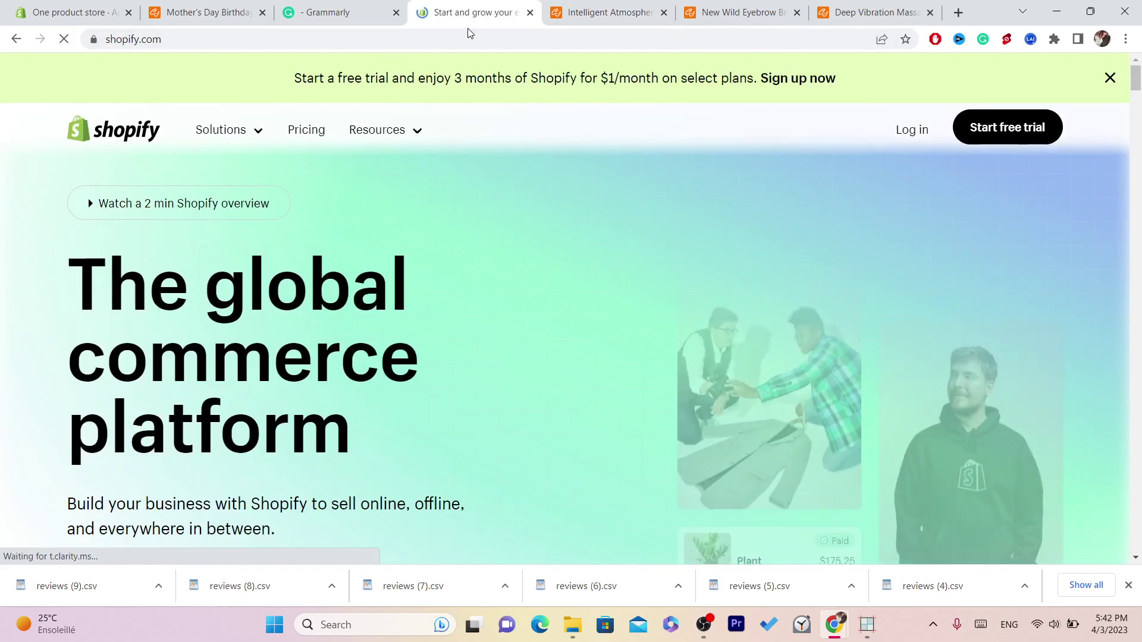
Log in to the One product store admin and open Settings > Apps and sales channels.
click(912, 131)
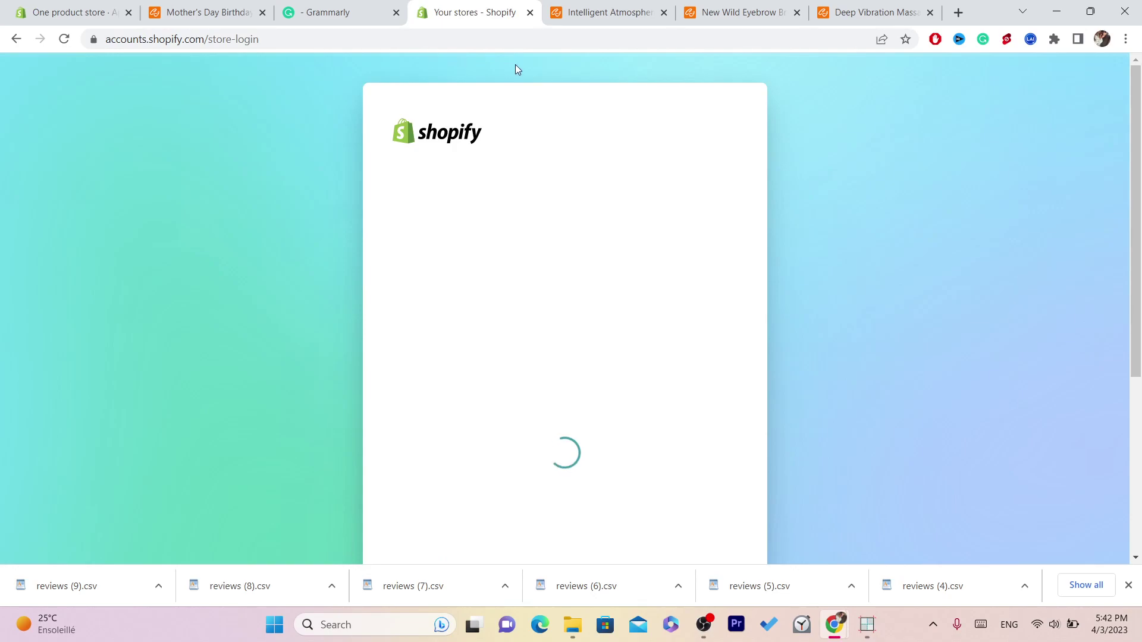
click(472, 377)
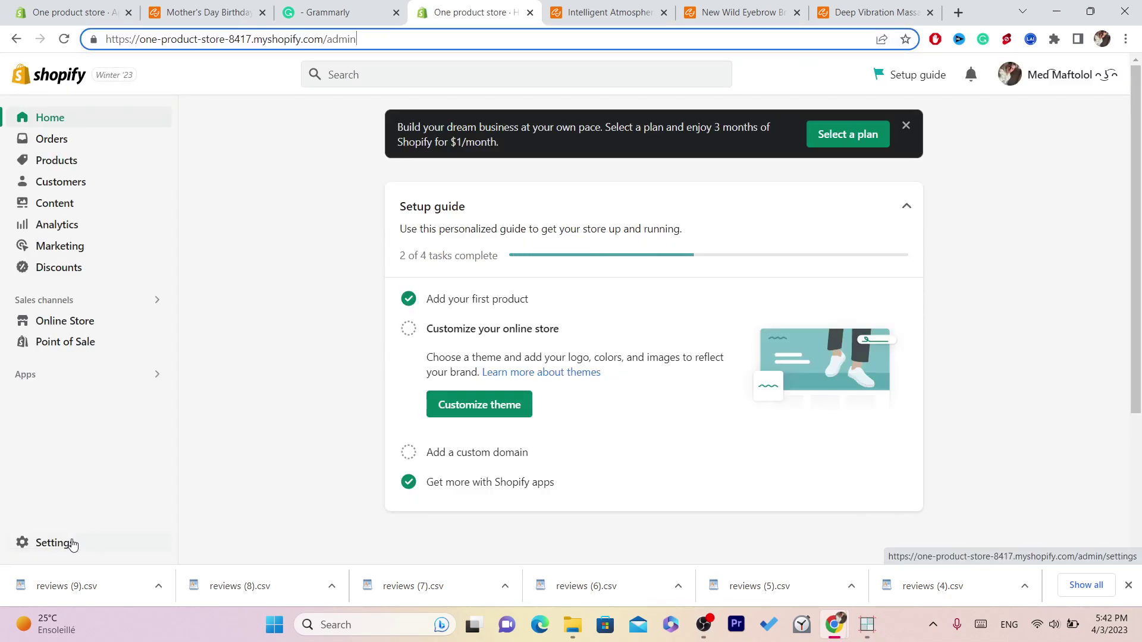
click(55, 543)
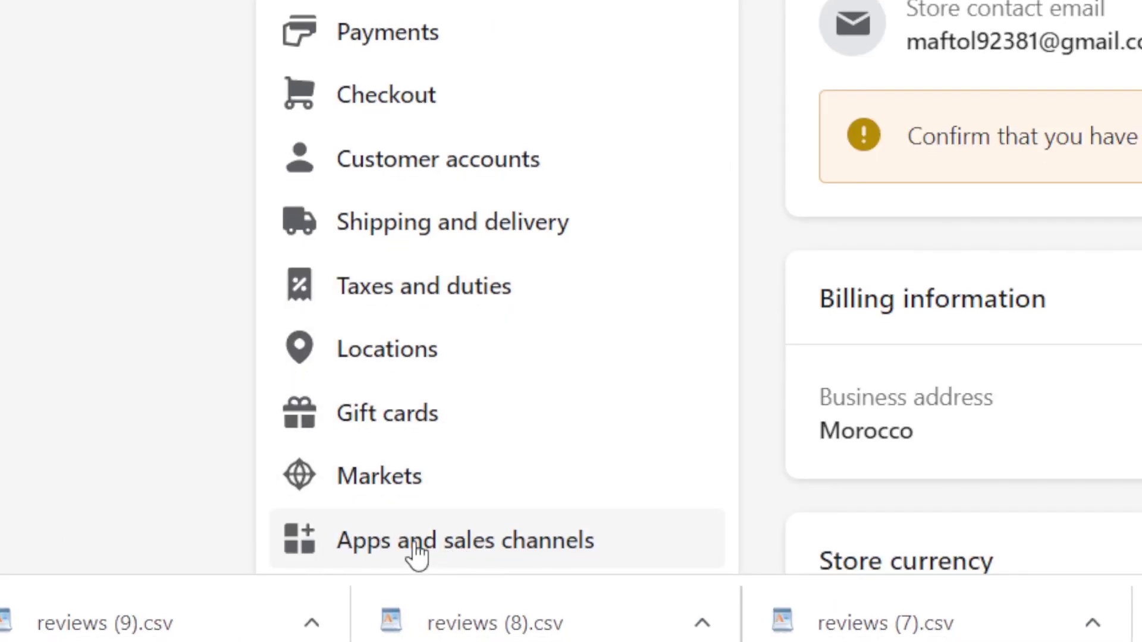
click(416, 552)
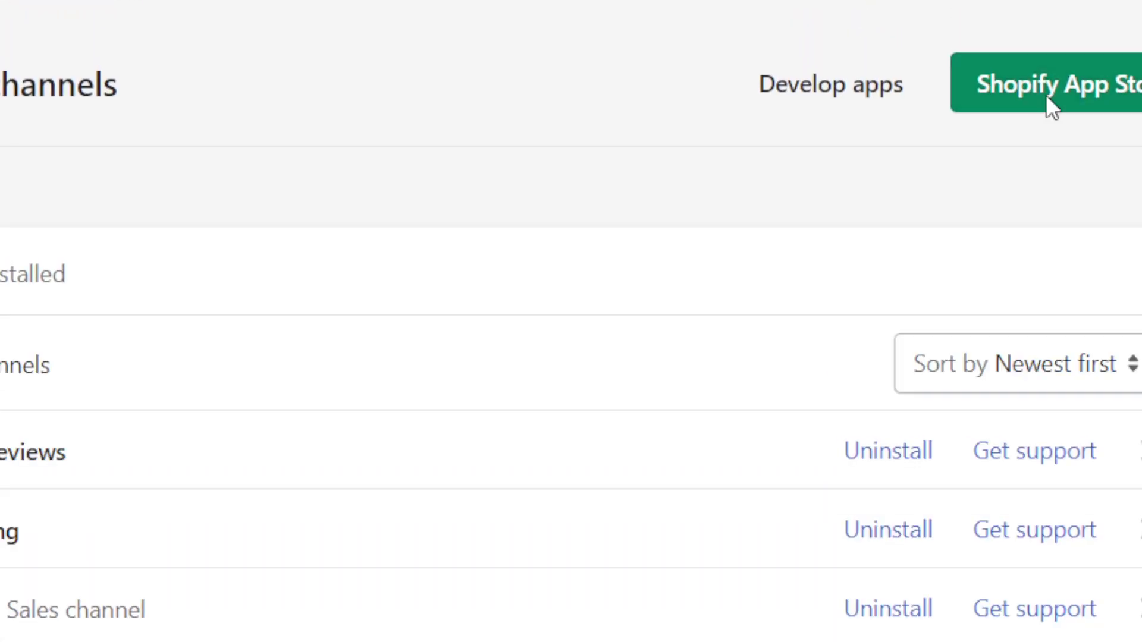
Search the Shopify App Store for product reviews and add Shopify's Product Reviews app.
click(1047, 97)
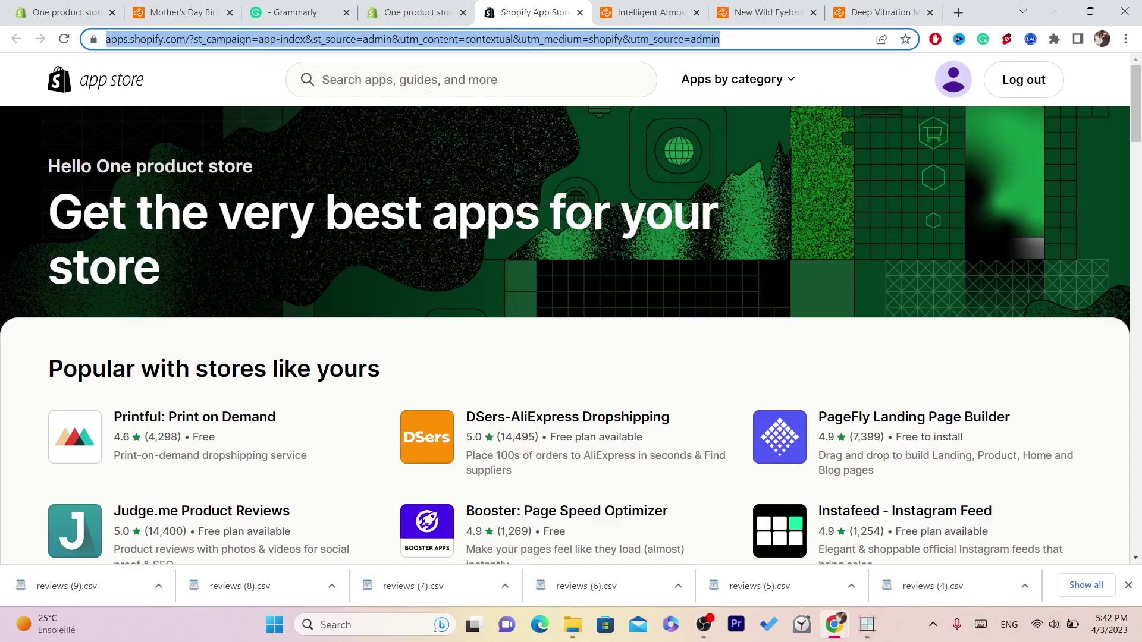
click(428, 88)
text(product)
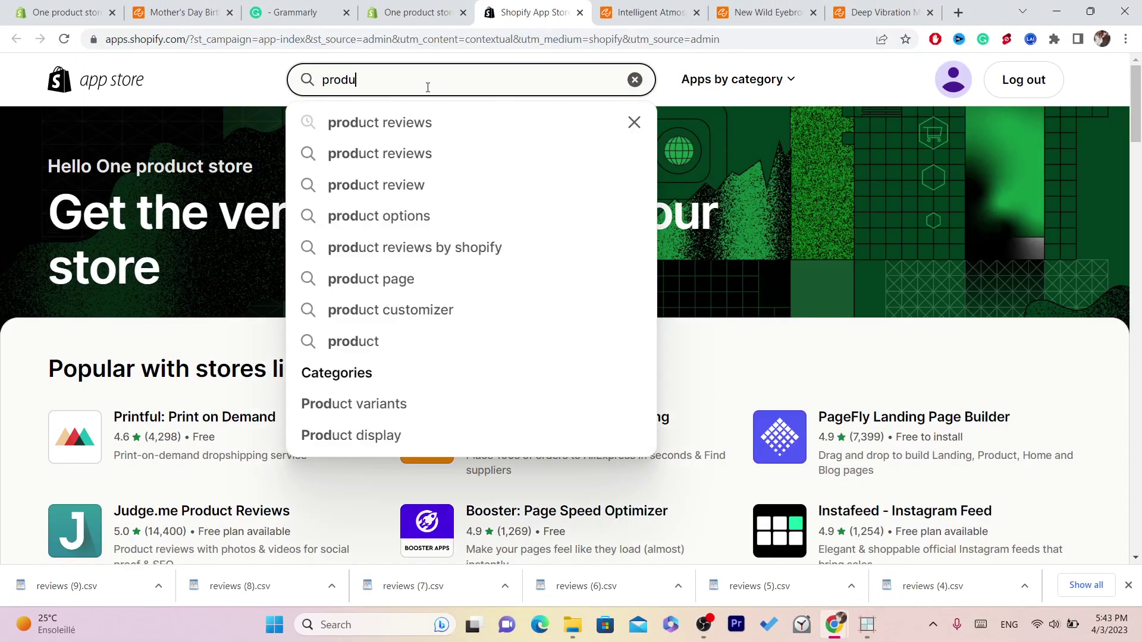
click(423, 121)
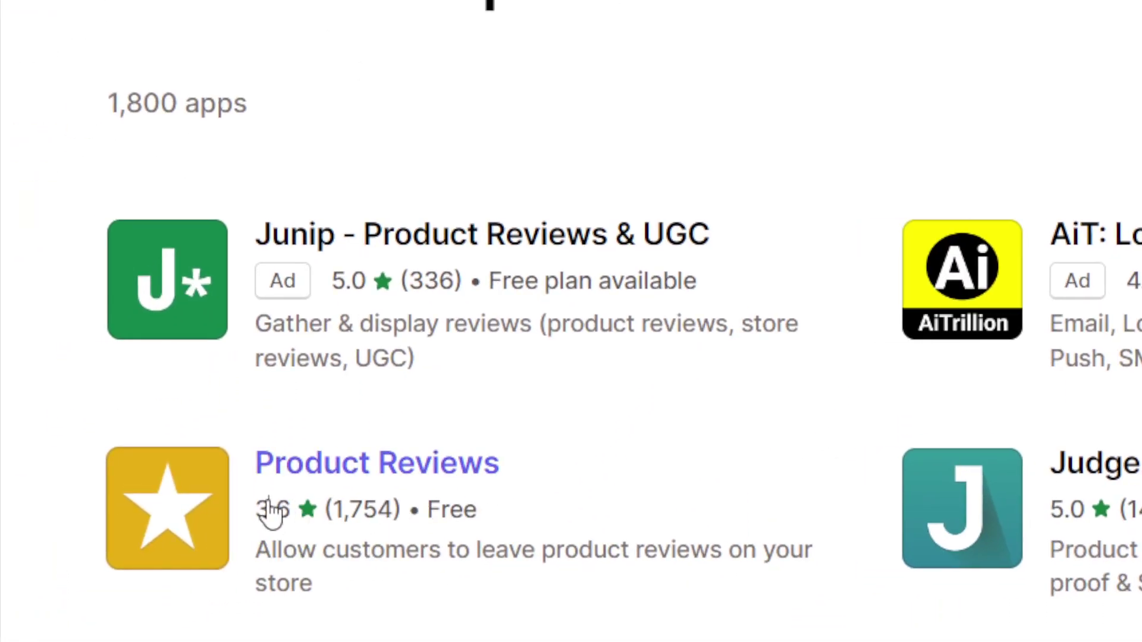
click(270, 511)
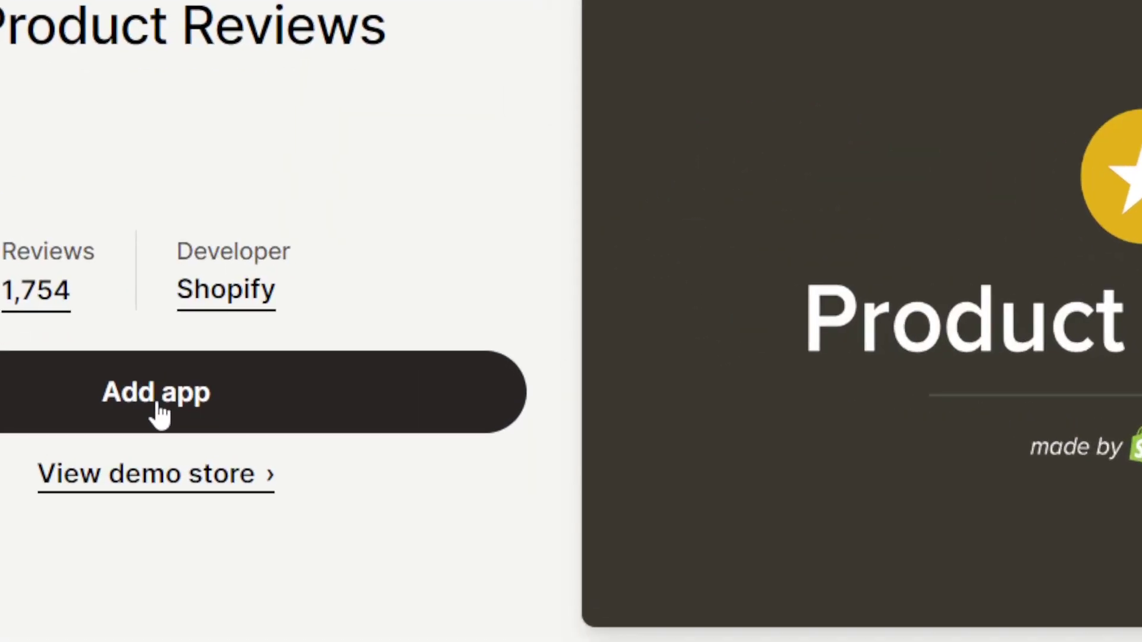
click(160, 414)
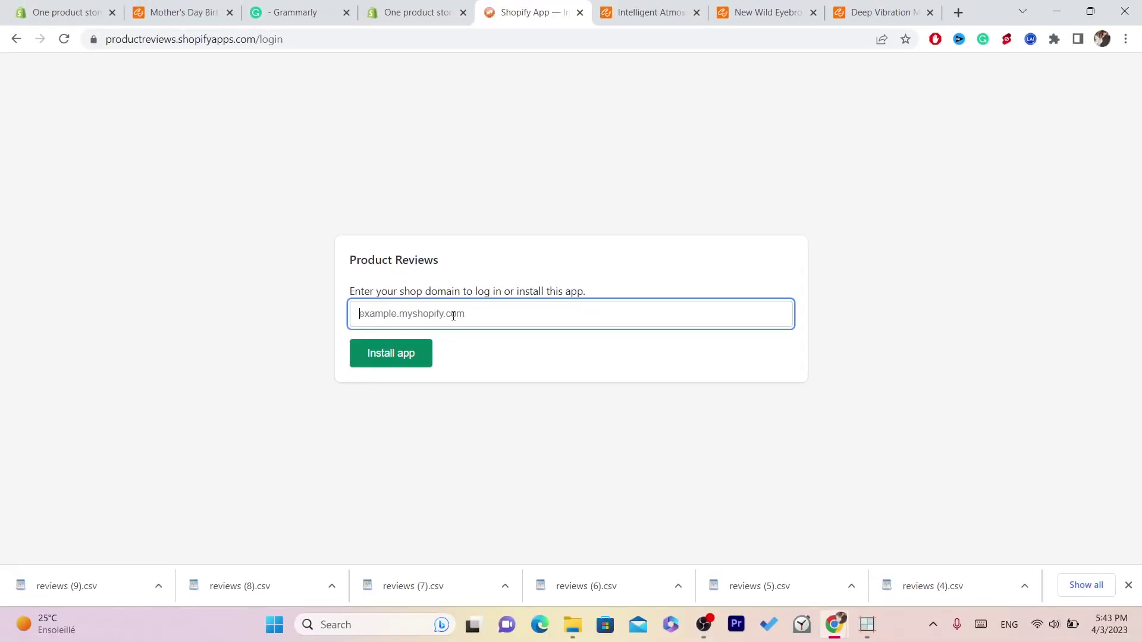
Install and approve Product Reviews on the store, then dismiss the trial popup and setup guide.
click(423, 8)
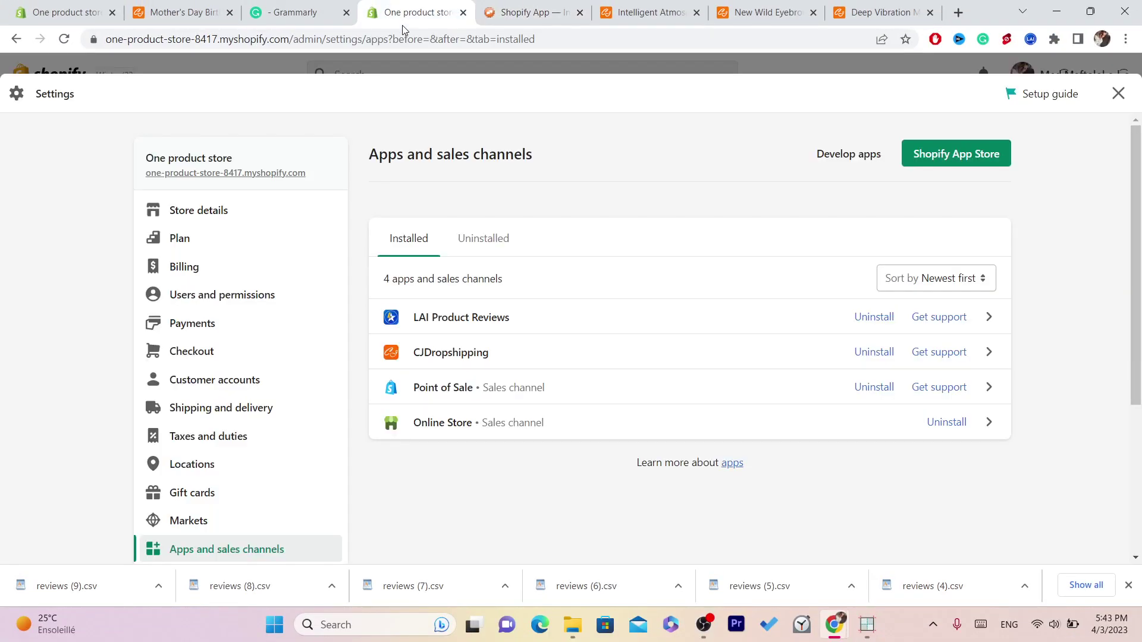
click(482, 5)
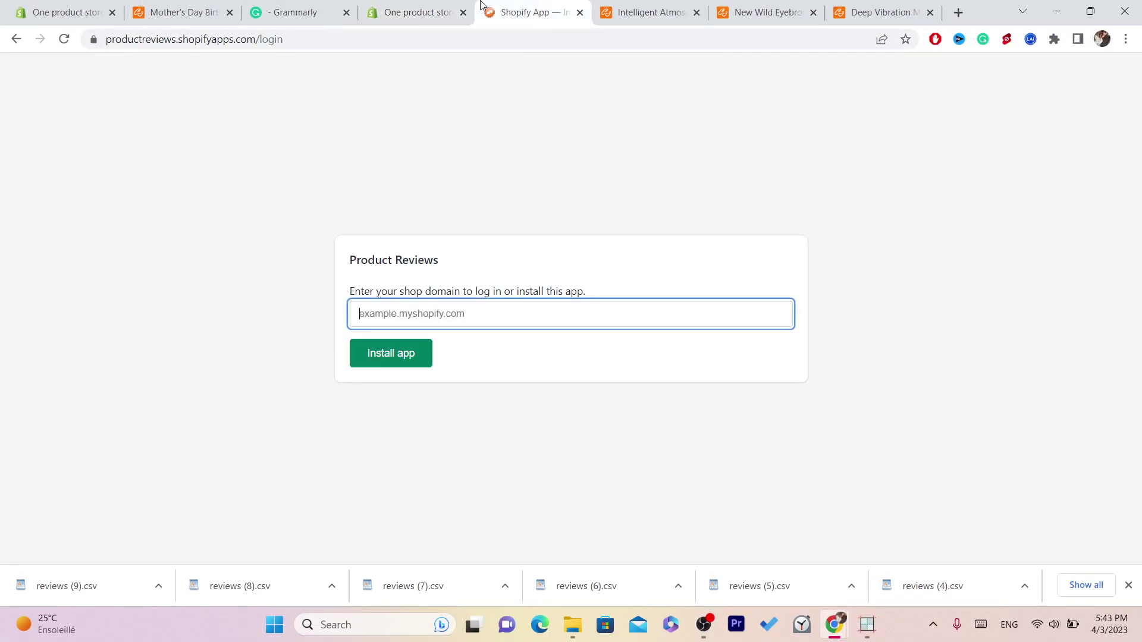
click(399, 356)
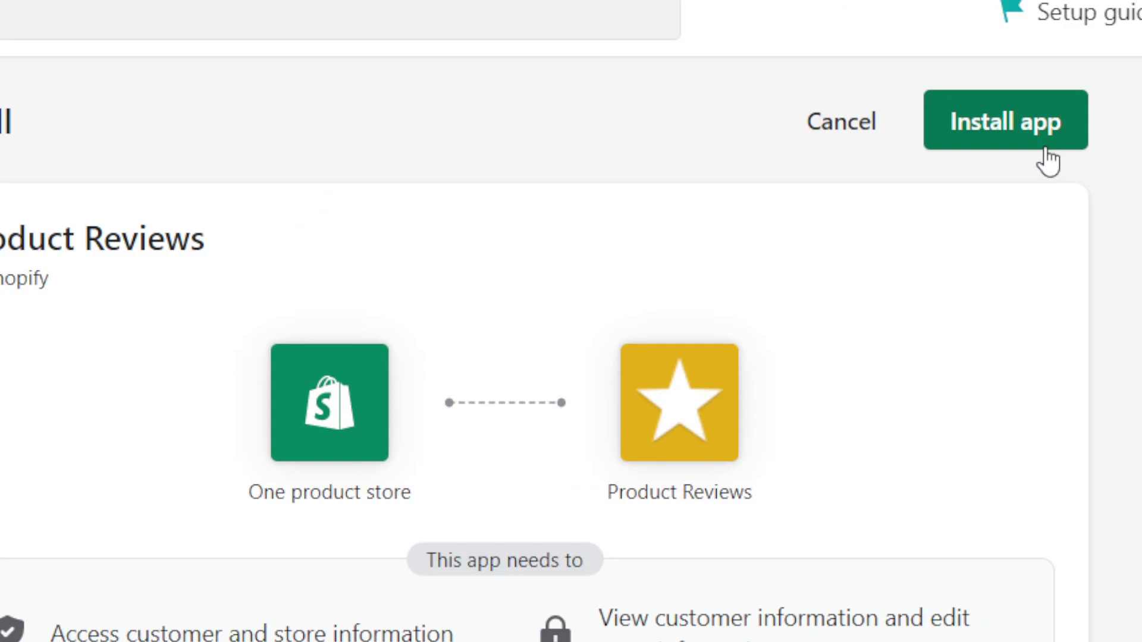
click(1045, 149)
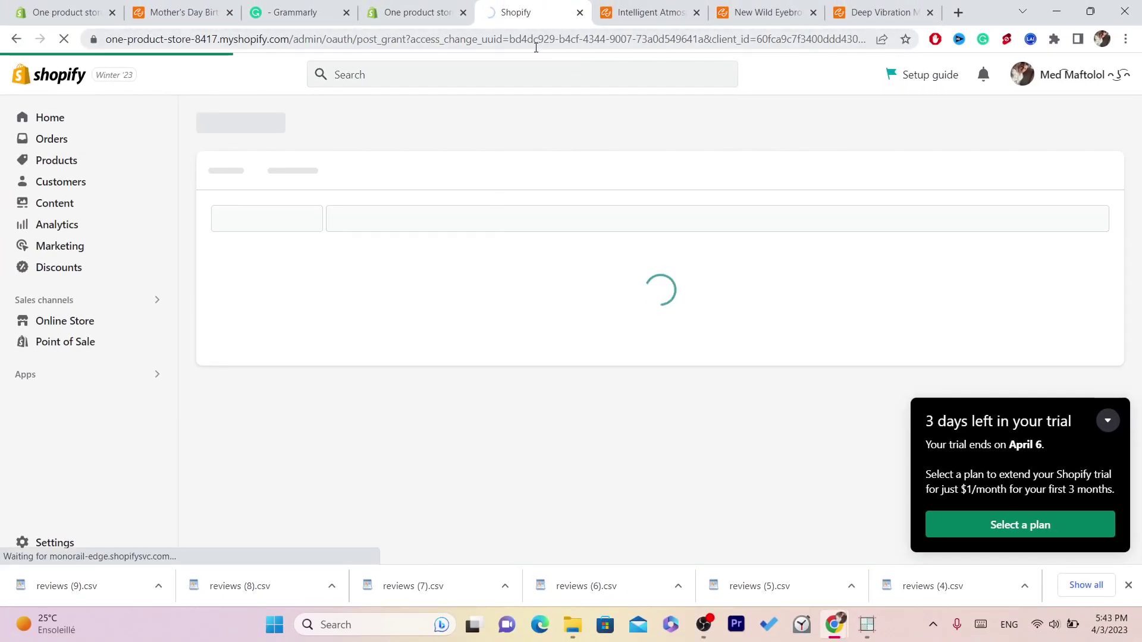
click(1107, 421)
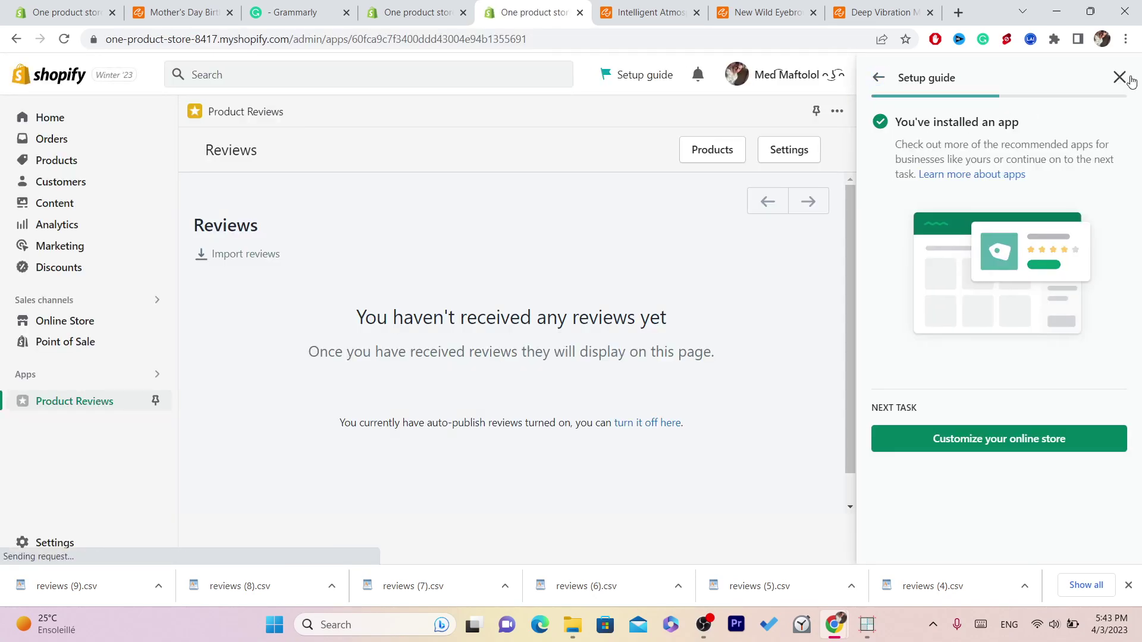
click(1118, 77)
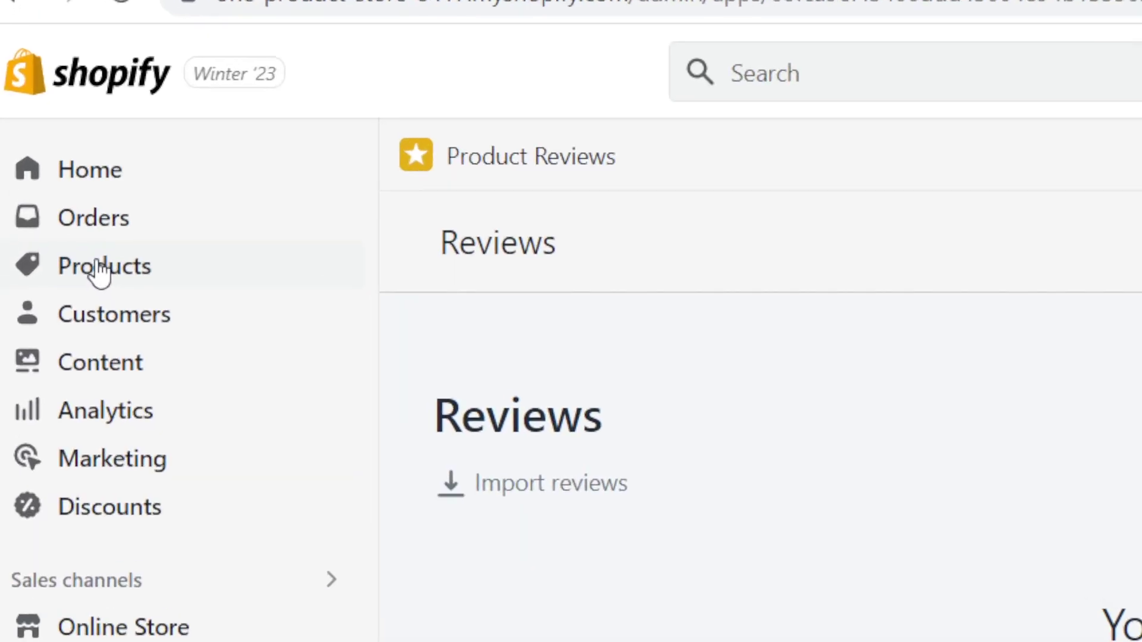
Open the Products list in a new tab and preview the makeup brushes product online.
right_click(54, 161)
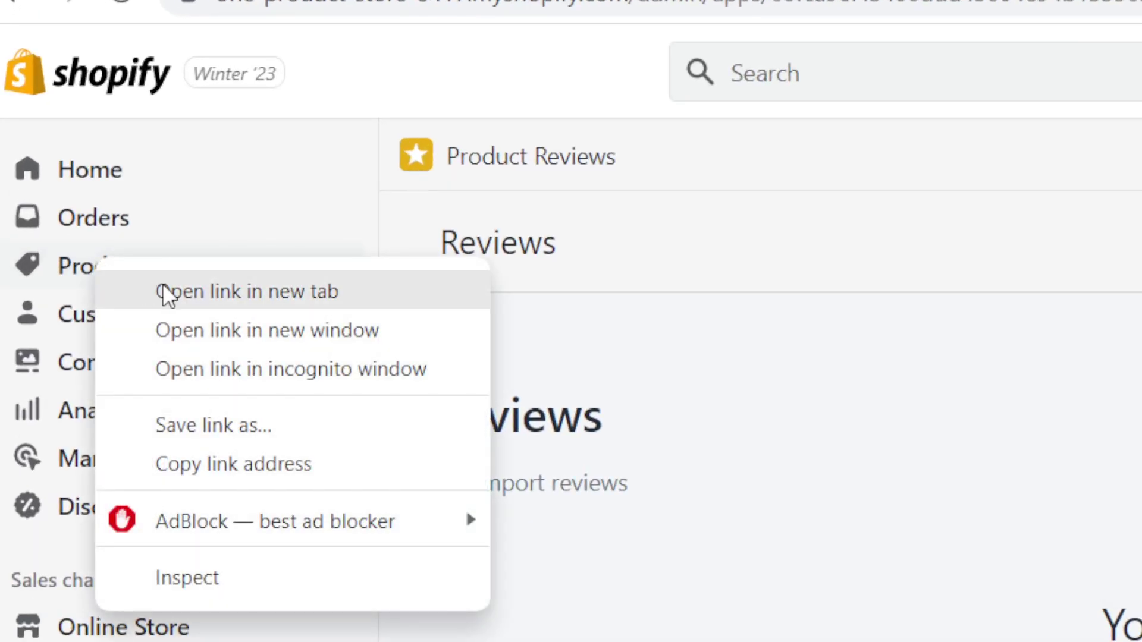
click(83, 169)
click(1141, 0)
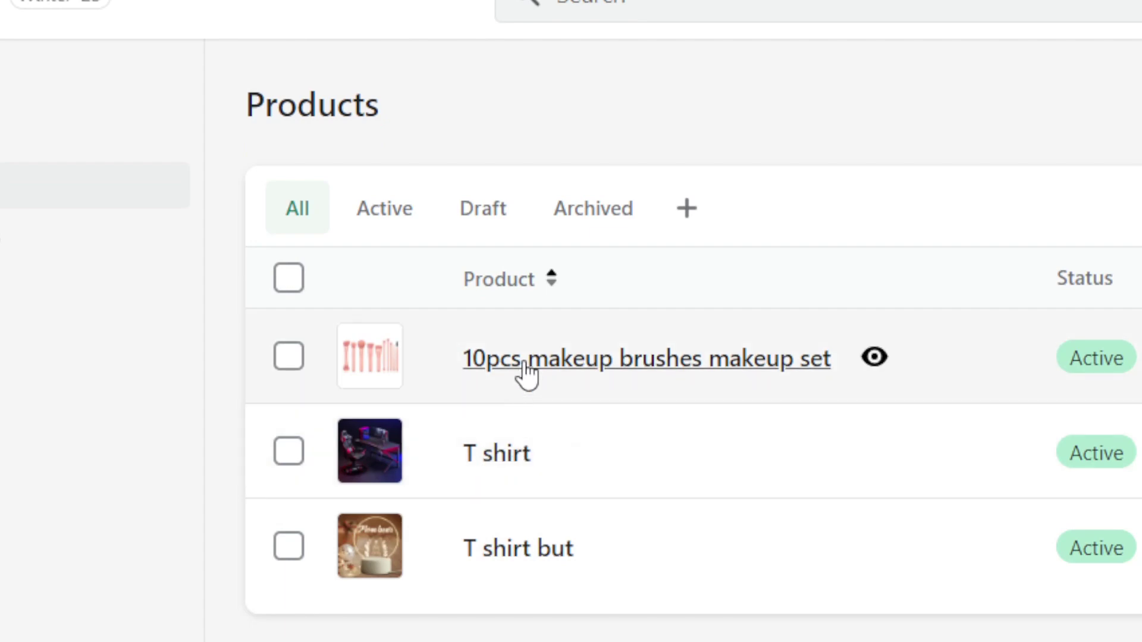
click(869, 359)
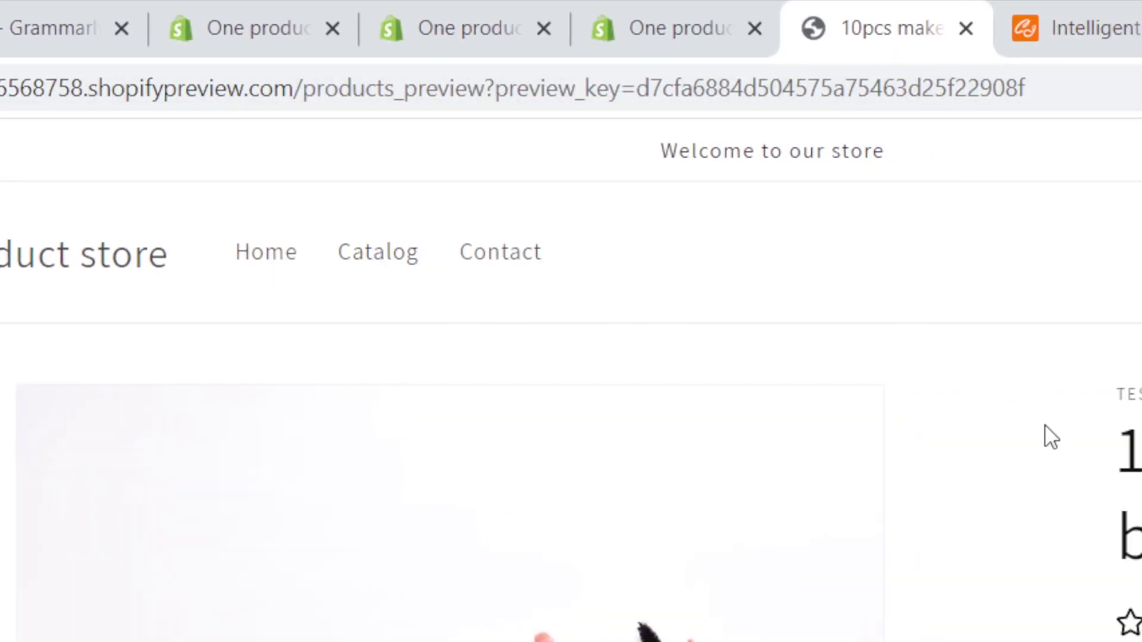
click(706, 4)
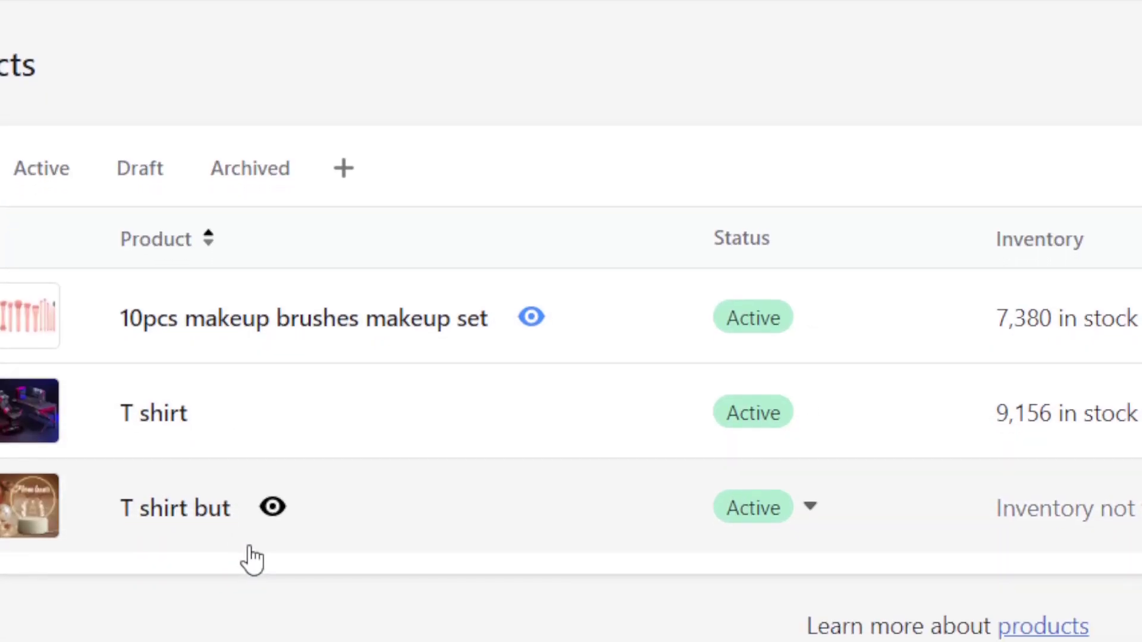
Preview the T shirt but and T shirt products and select the T shirt preview URL.
click(272, 507)
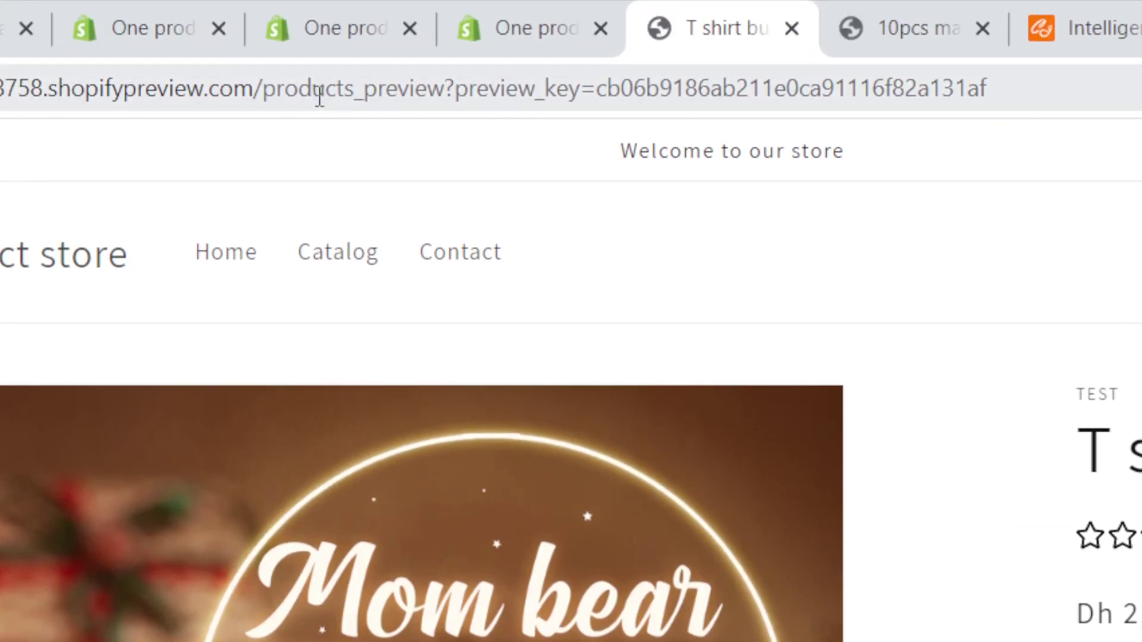
click(558, 12)
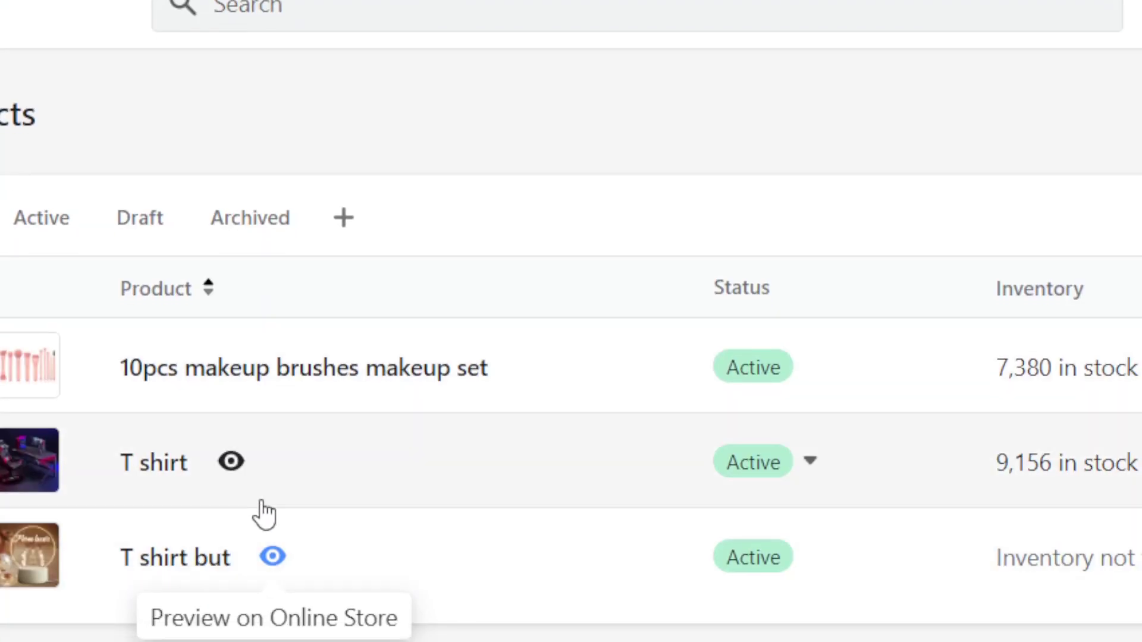
click(233, 463)
click(572, 95)
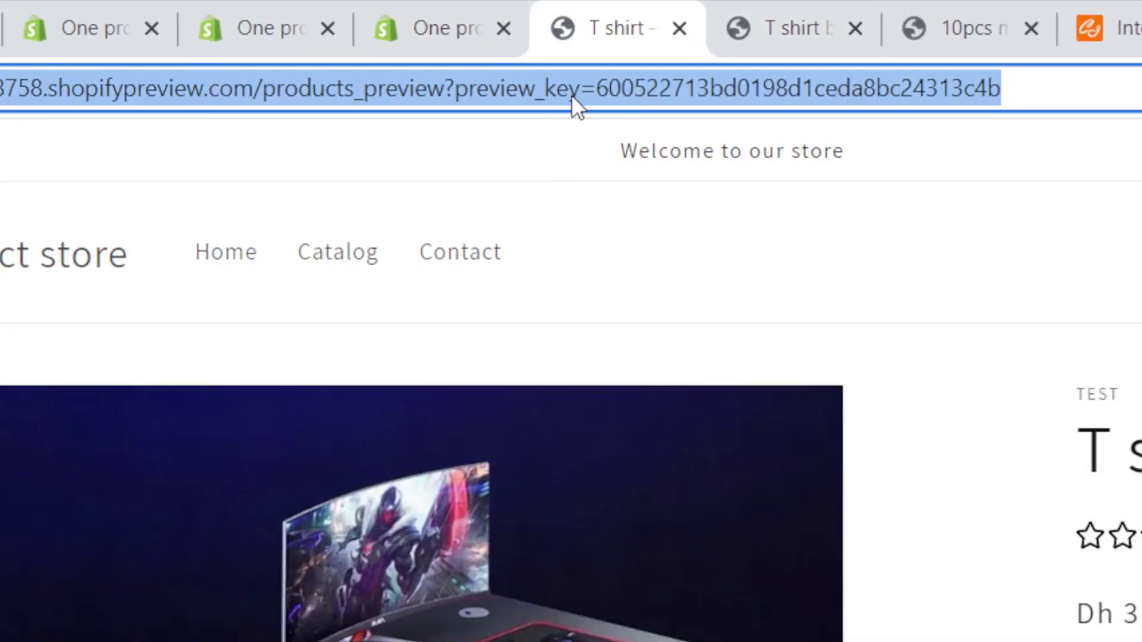
click(1047, 85)
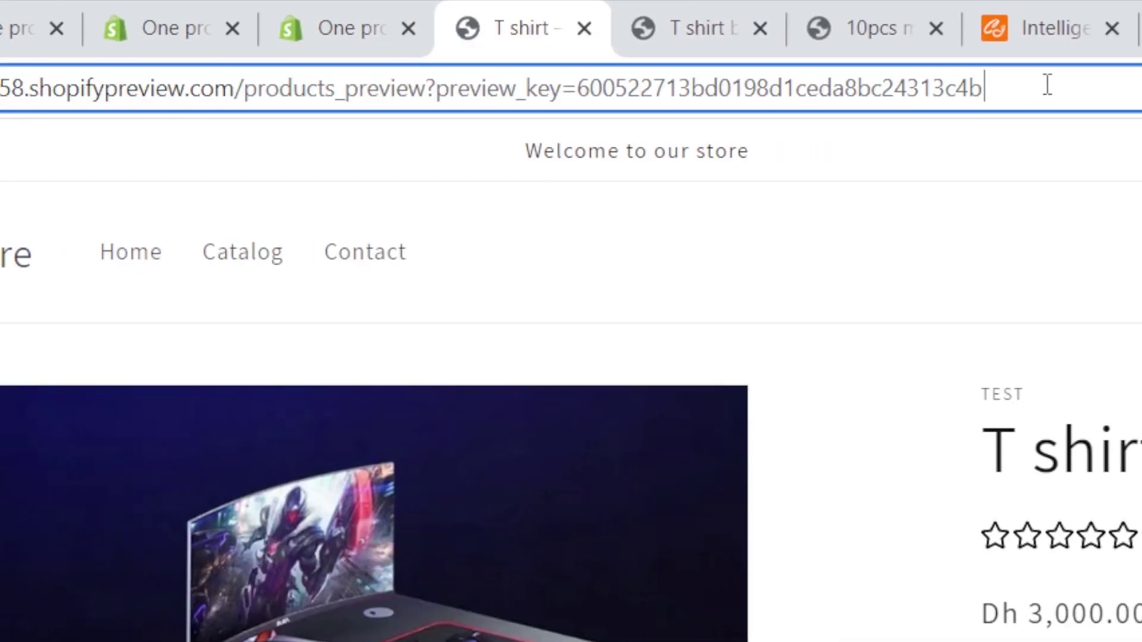
click(861, 13)
Back on the CJ lamp tab, read the import tutorial's product-name step and close it.
click(995, 15)
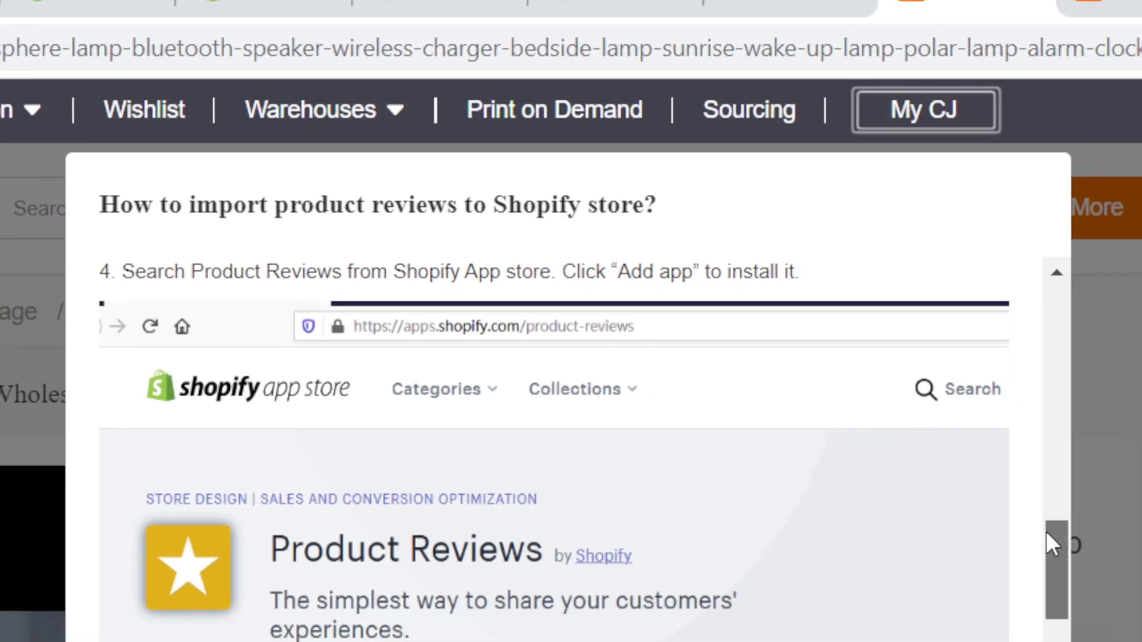
drag(1047, 531, 1045, 380)
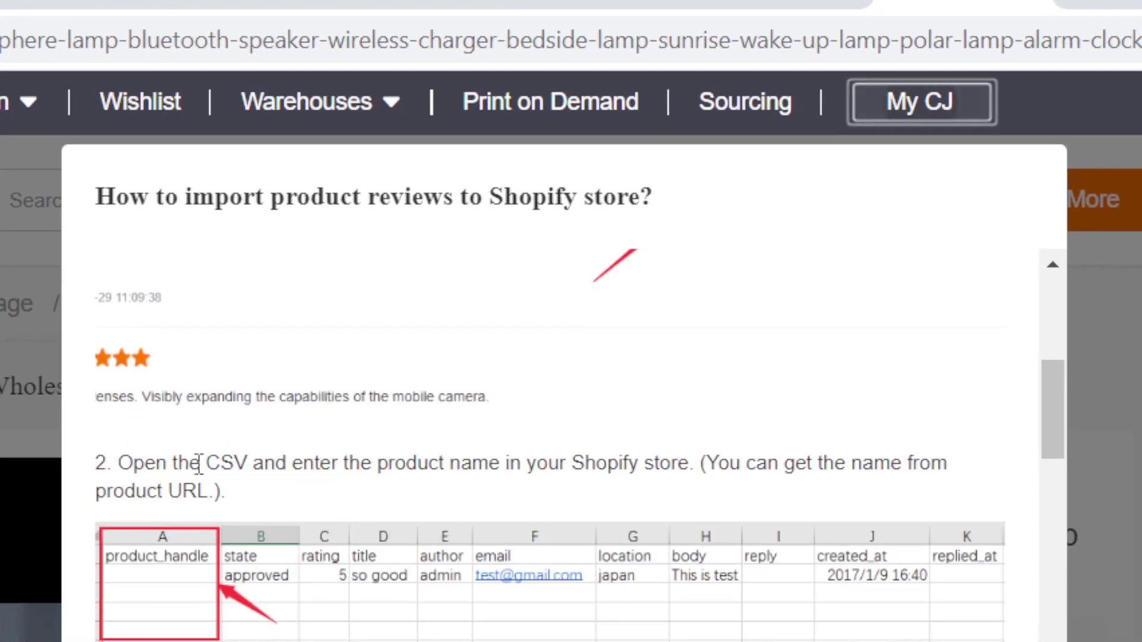
drag(136, 466, 400, 491)
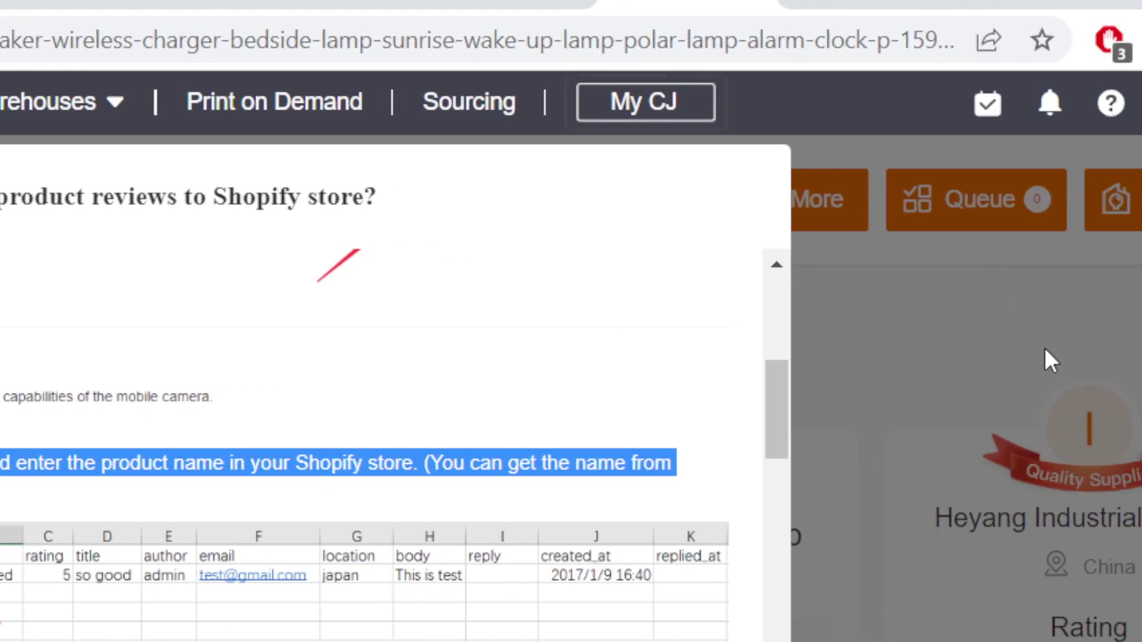
click(1050, 360)
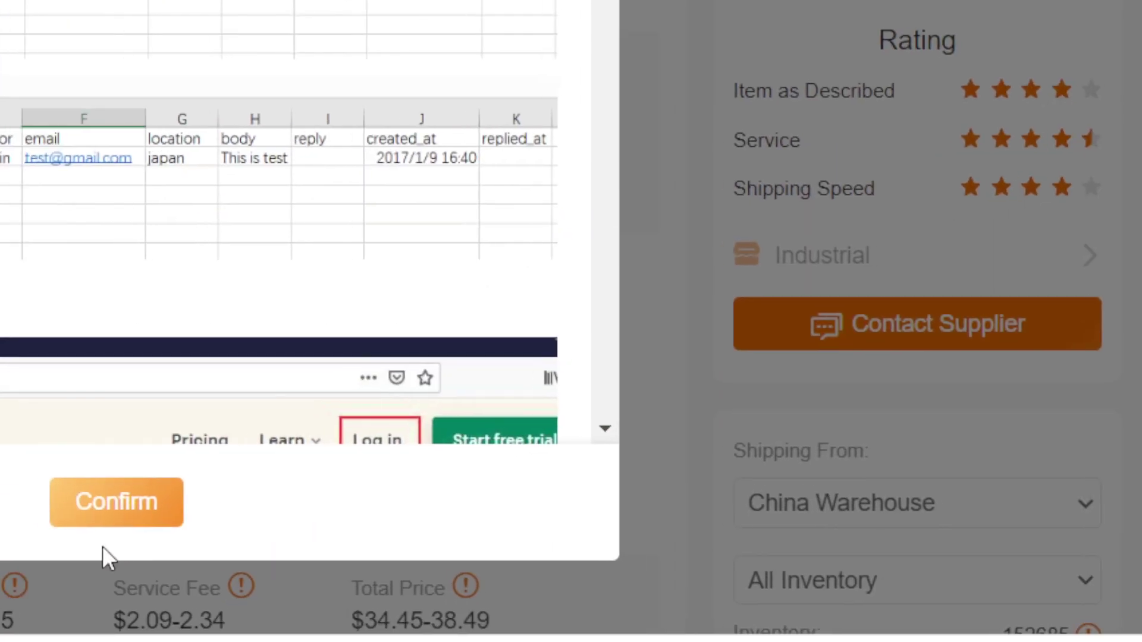
click(102, 503)
Export the lamp's buyer reviews to CSV, downloading reviews (10).csv.
drag(1138, 60, 1139, 285)
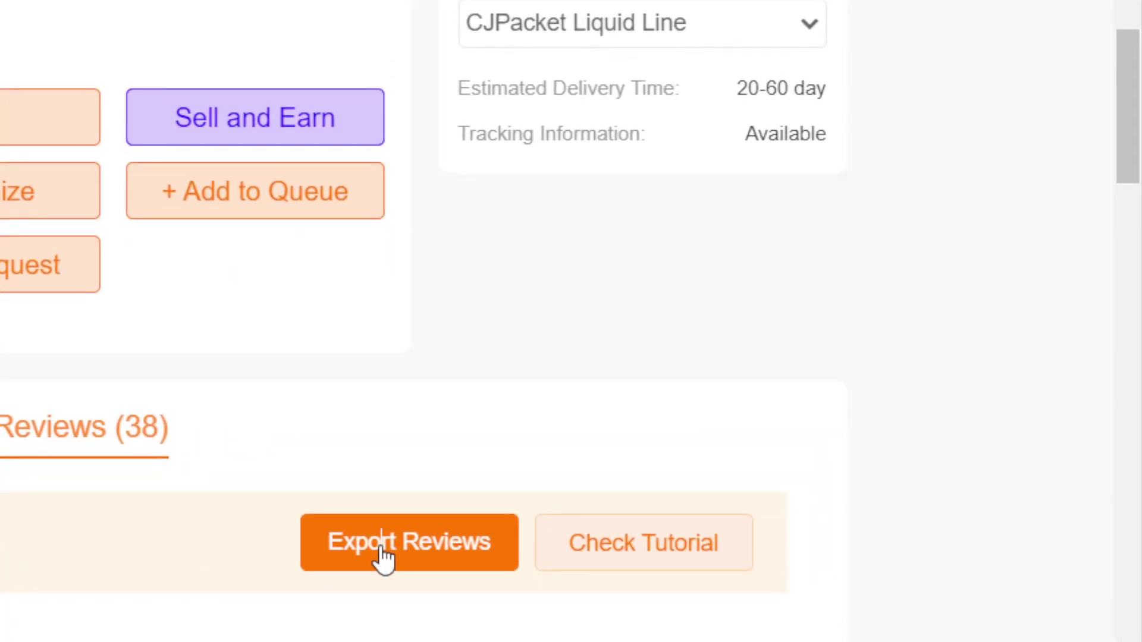
click(384, 559)
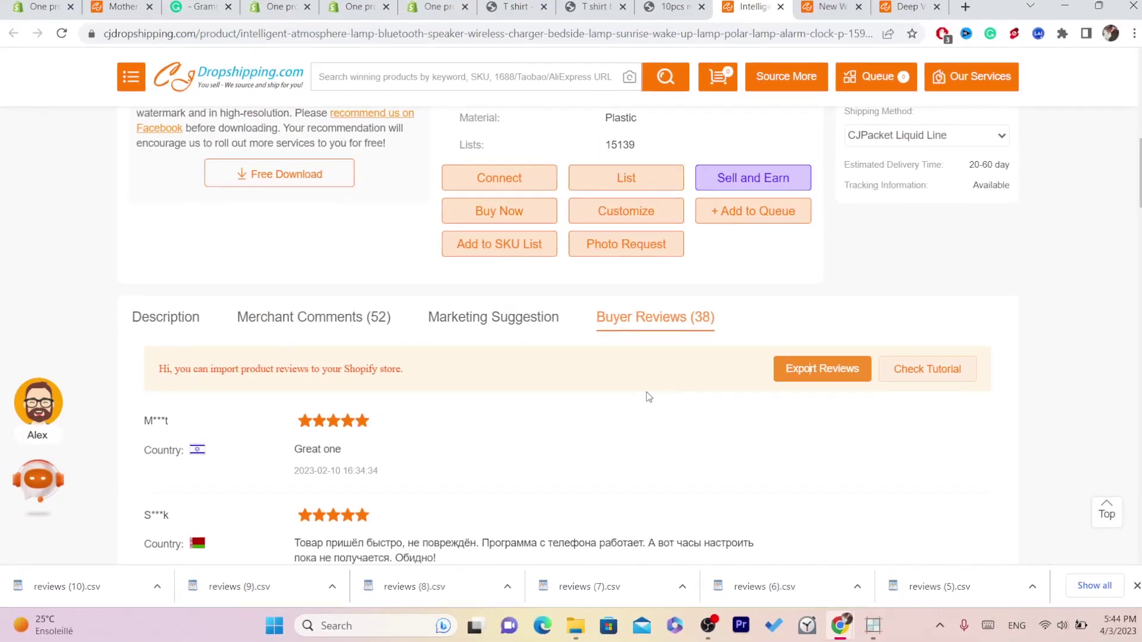
scroll(1138, 184, up, 1)
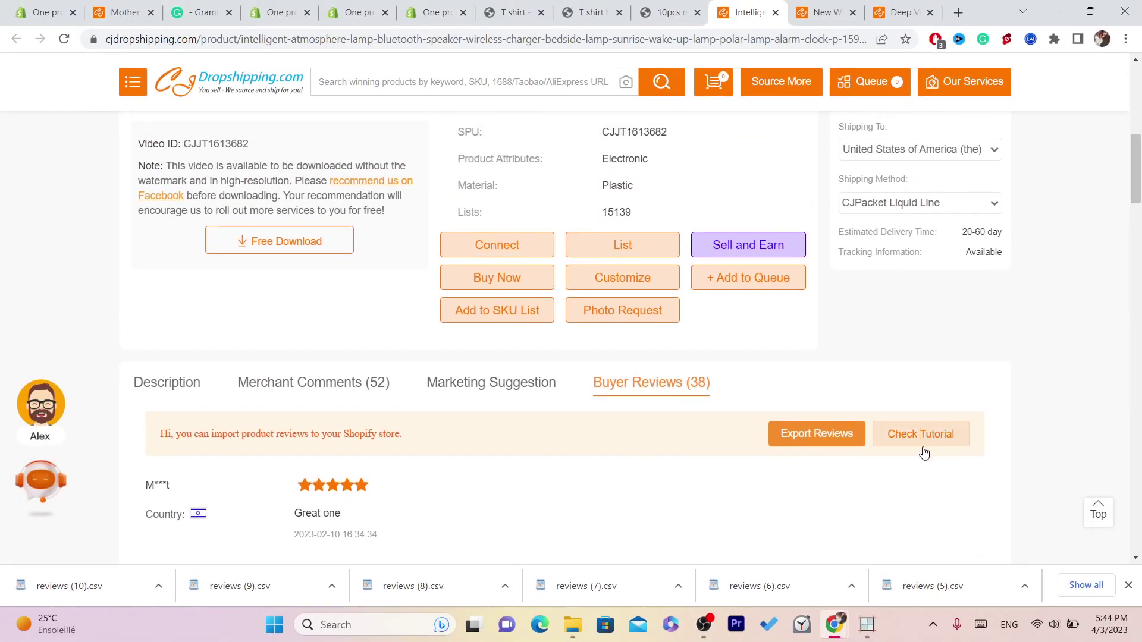
Reopen the reviews-import tutorial and highlight the instruction to enter the product name.
click(923, 449)
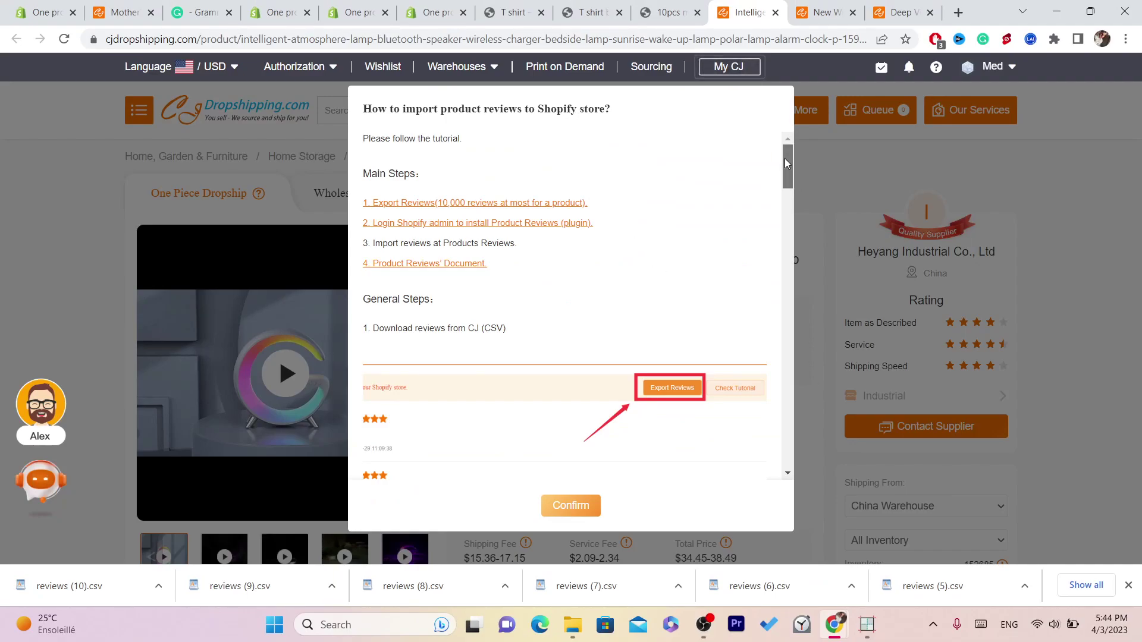
drag(787, 163, 794, 188)
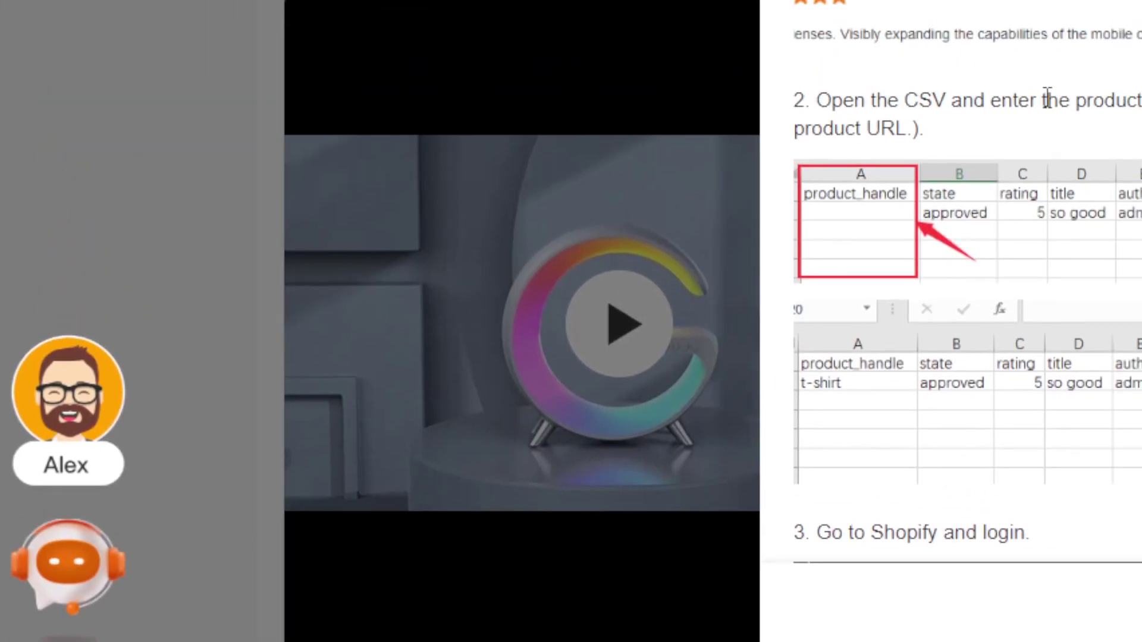
drag(978, 98, 1139, 100)
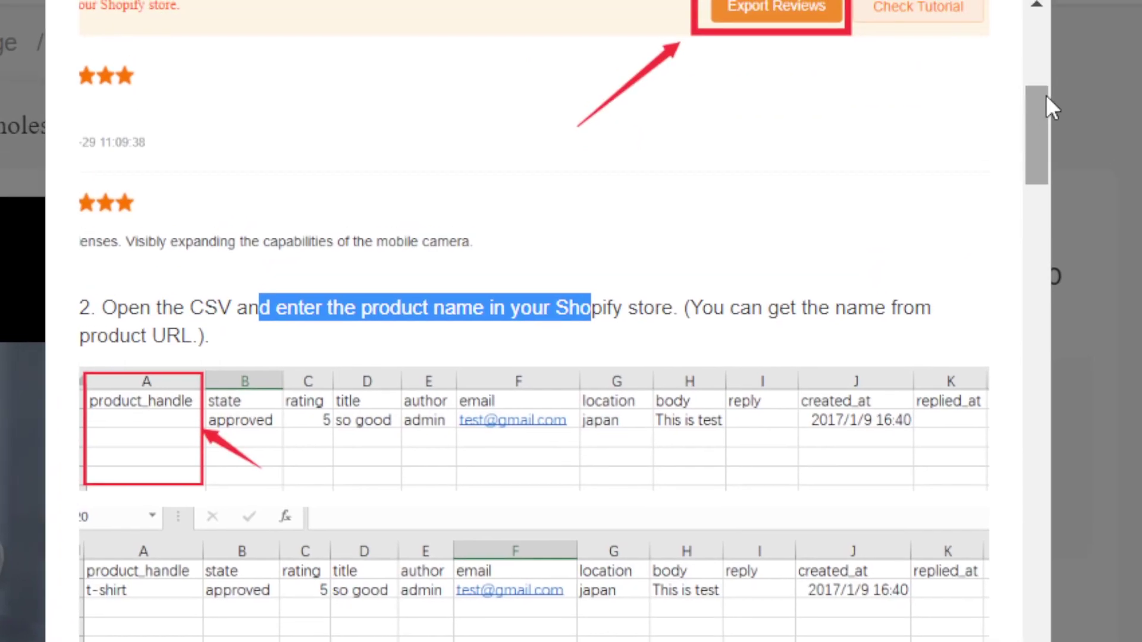
drag(1045, 95, 1044, 116)
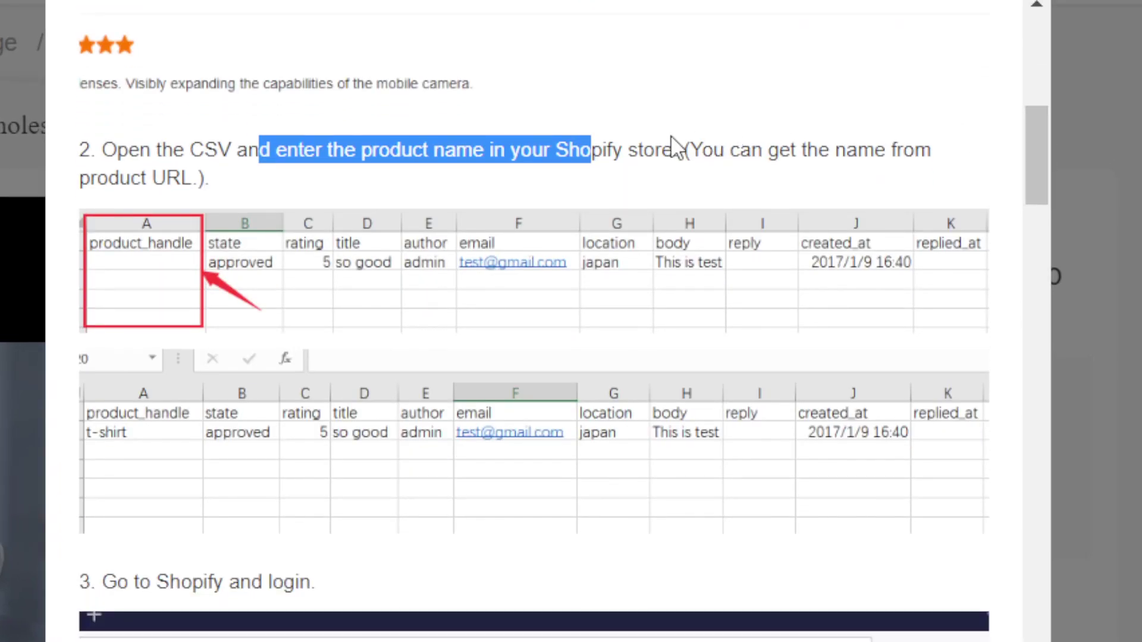
drag(674, 149, 756, 175)
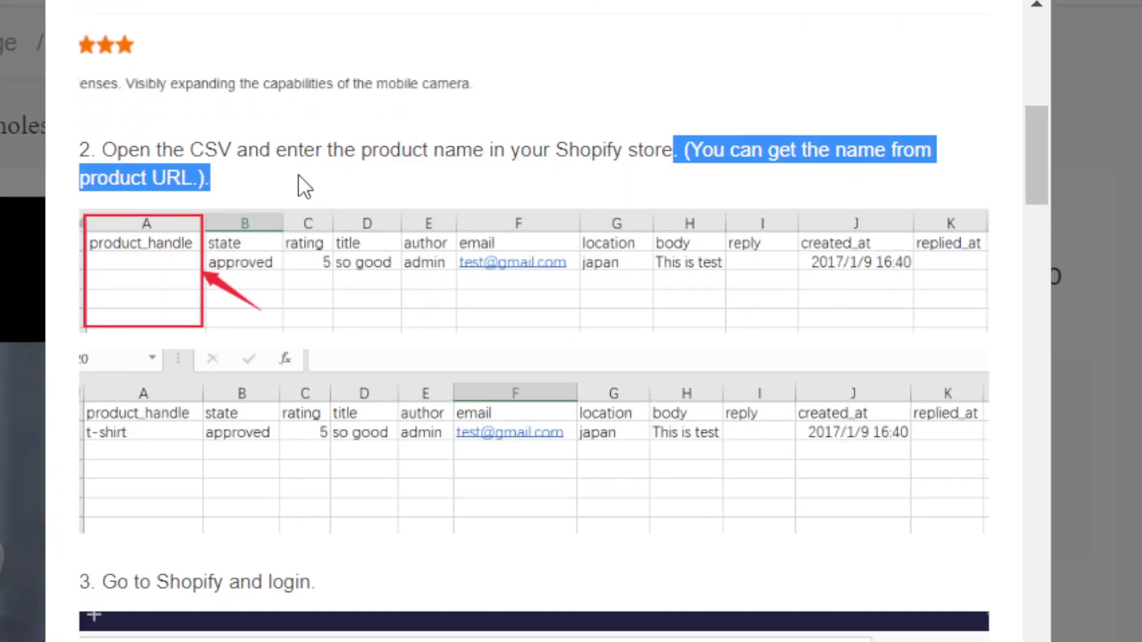
click(237, 164)
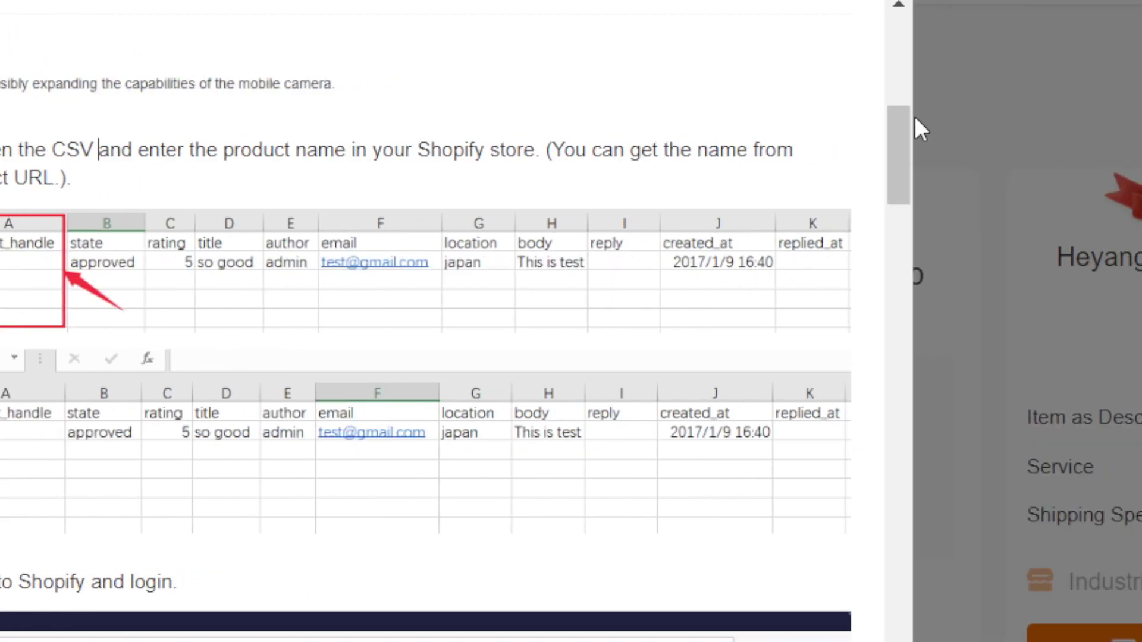
Scroll through the remaining tutorial steps, close it, and open the reviews (10).csv download's options.
drag(1037, 127, 1044, 274)
drag(900, 274, 869, 461)
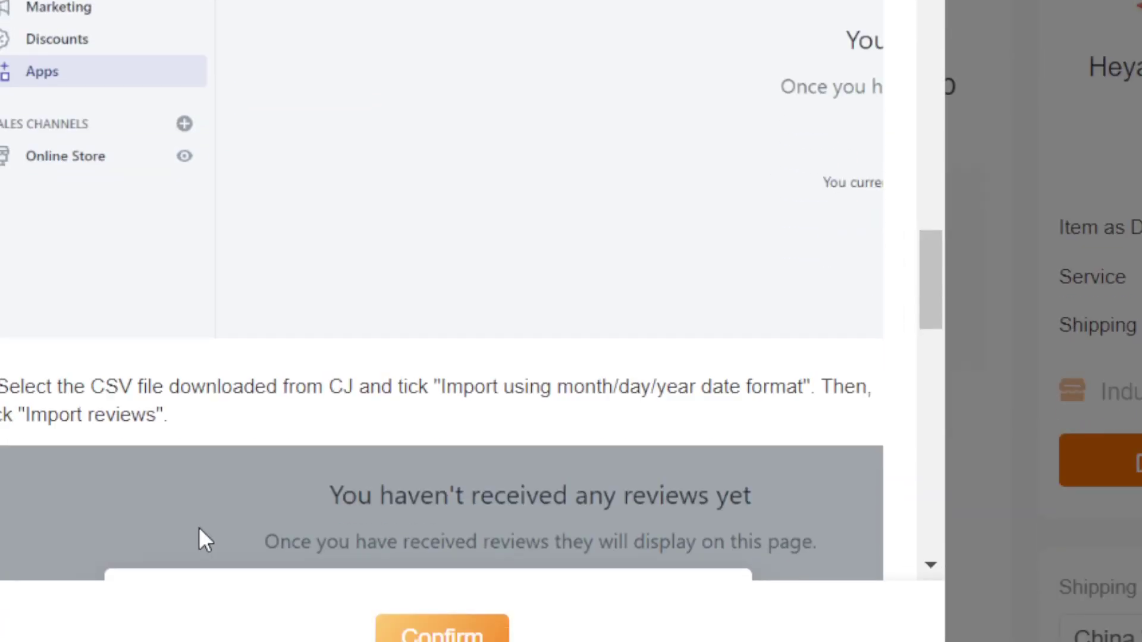
click(432, 551)
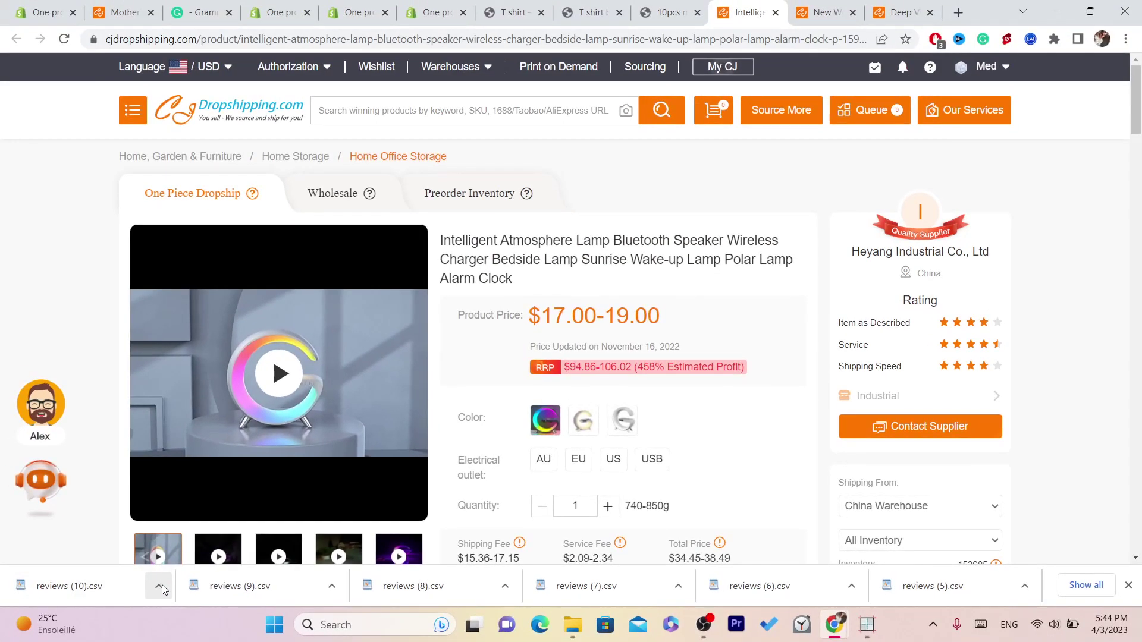
click(158, 588)
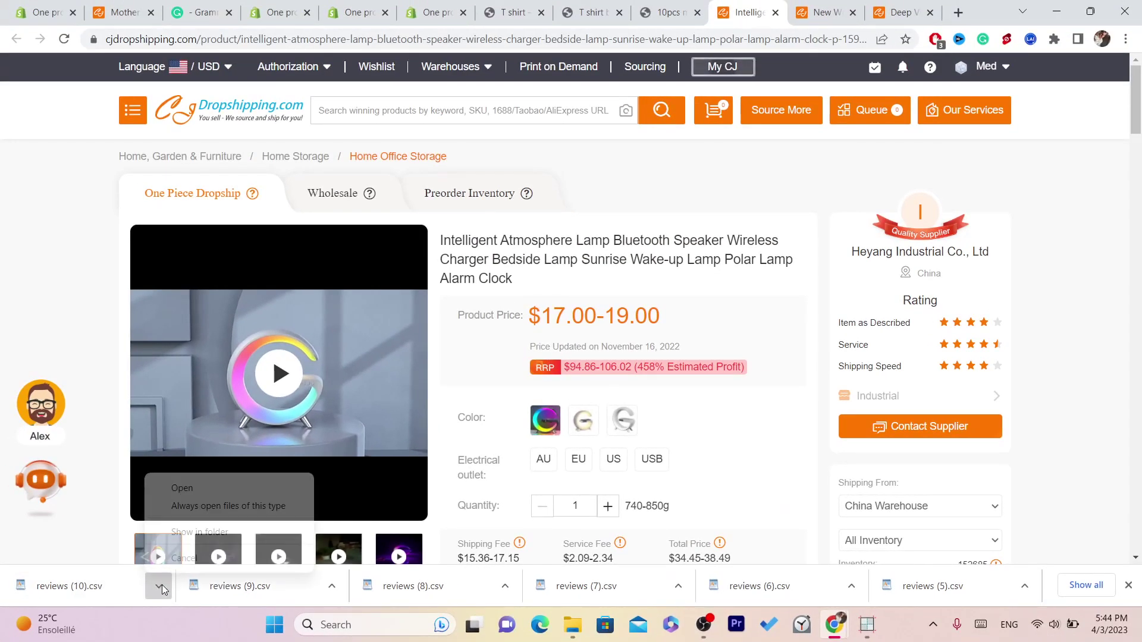
Open reviews (10).csv from the Downloads folder with Extreme CSV via File Explorer's Open with menu.
click(184, 536)
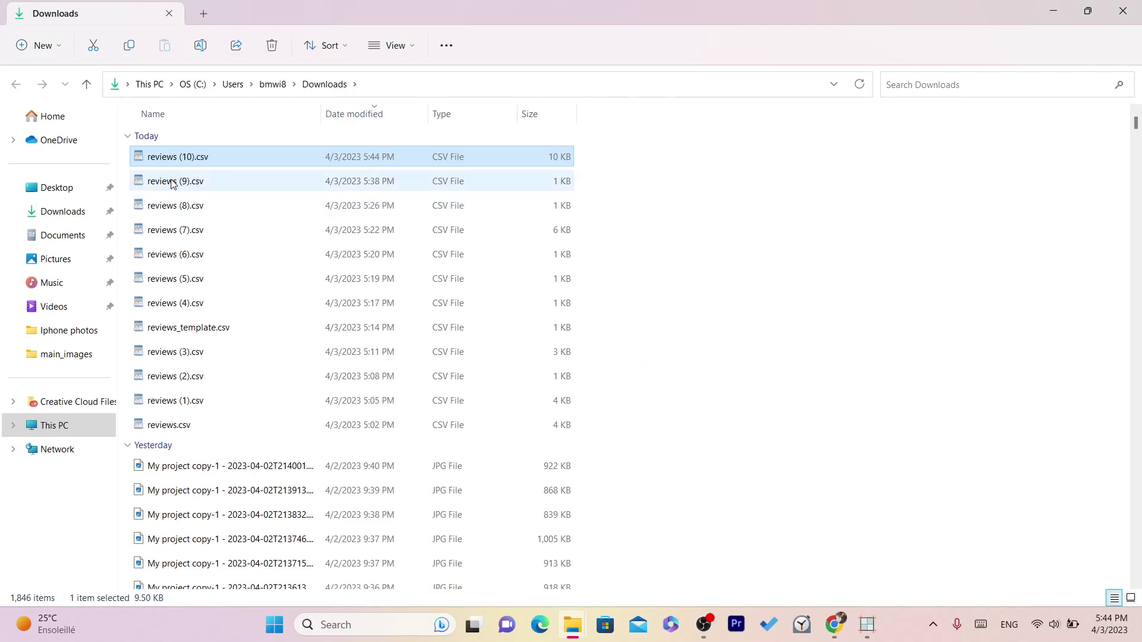
right_click(158, 157)
click(151, 158)
right_click(152, 158)
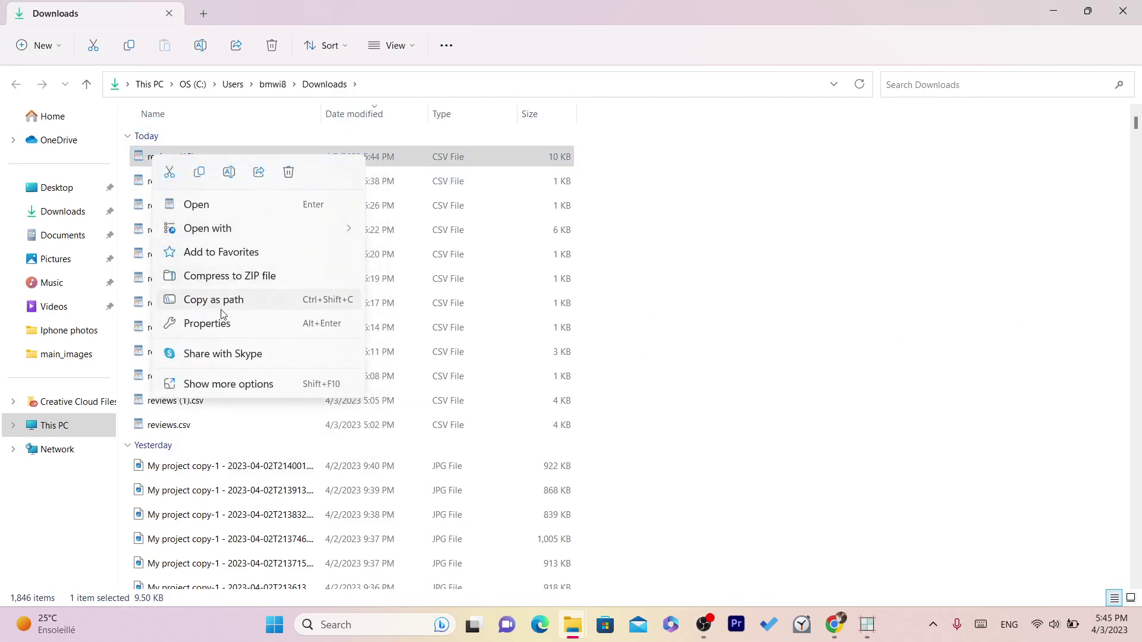
mouse_move(211, 232)
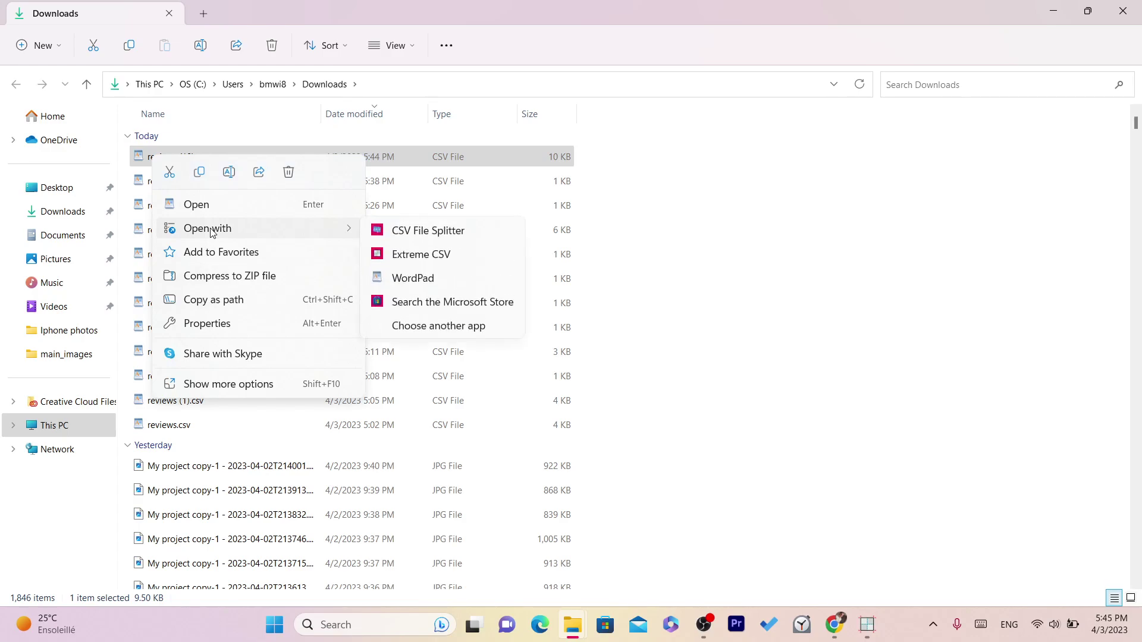
click(419, 255)
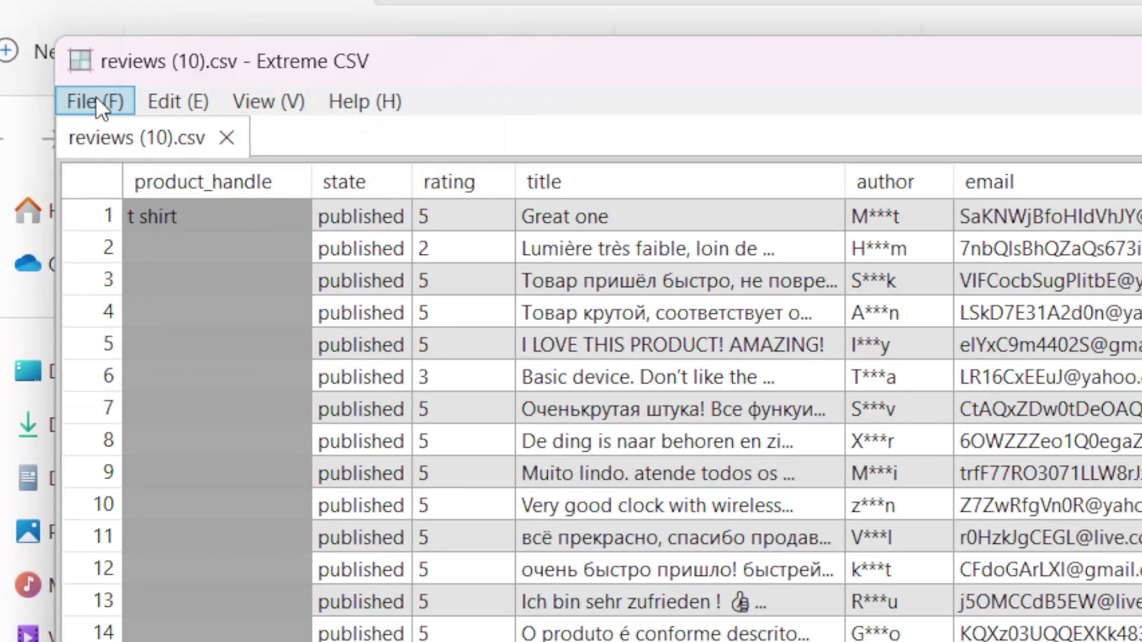
Save a copy of the reviews table as a CSV/TSV file named HI on the Desktop.
click(61, 68)
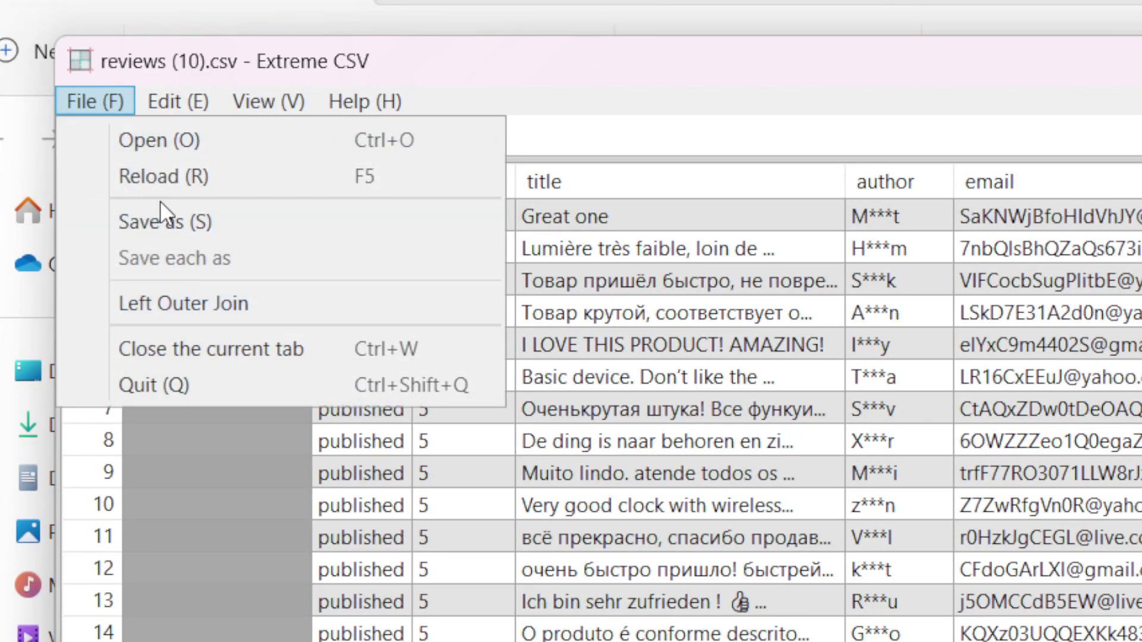
click(160, 219)
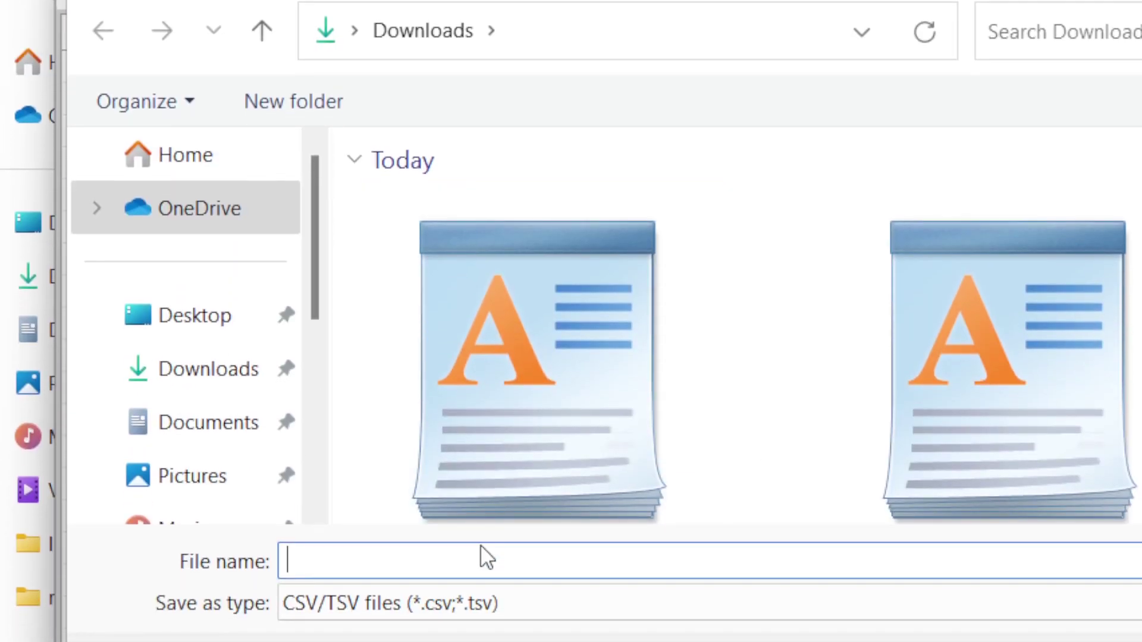
text(HI)
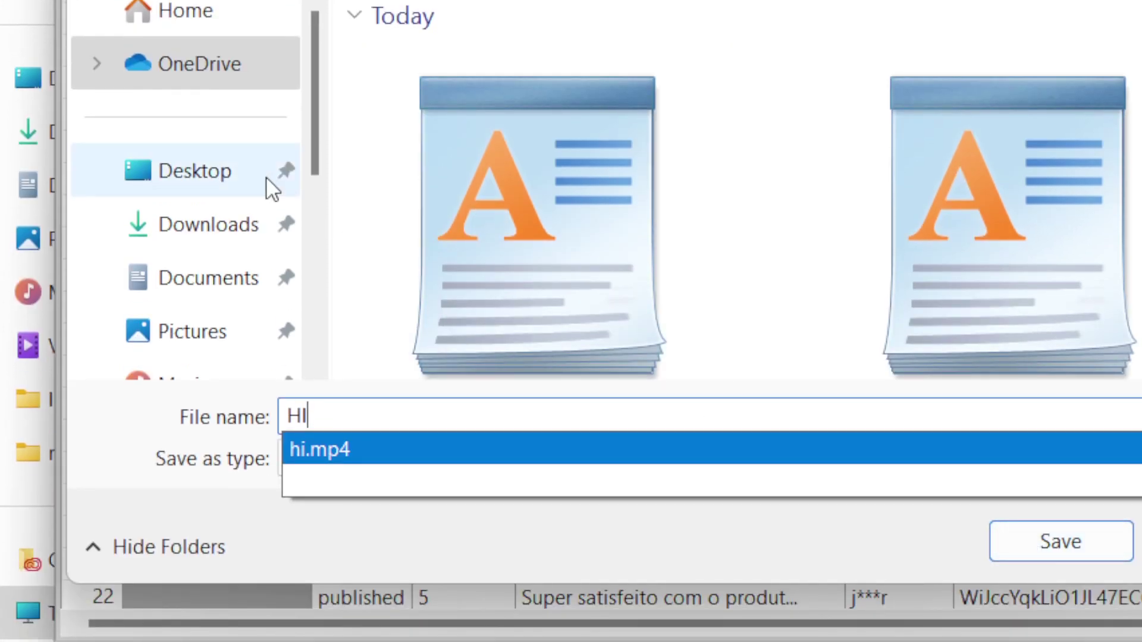
click(221, 326)
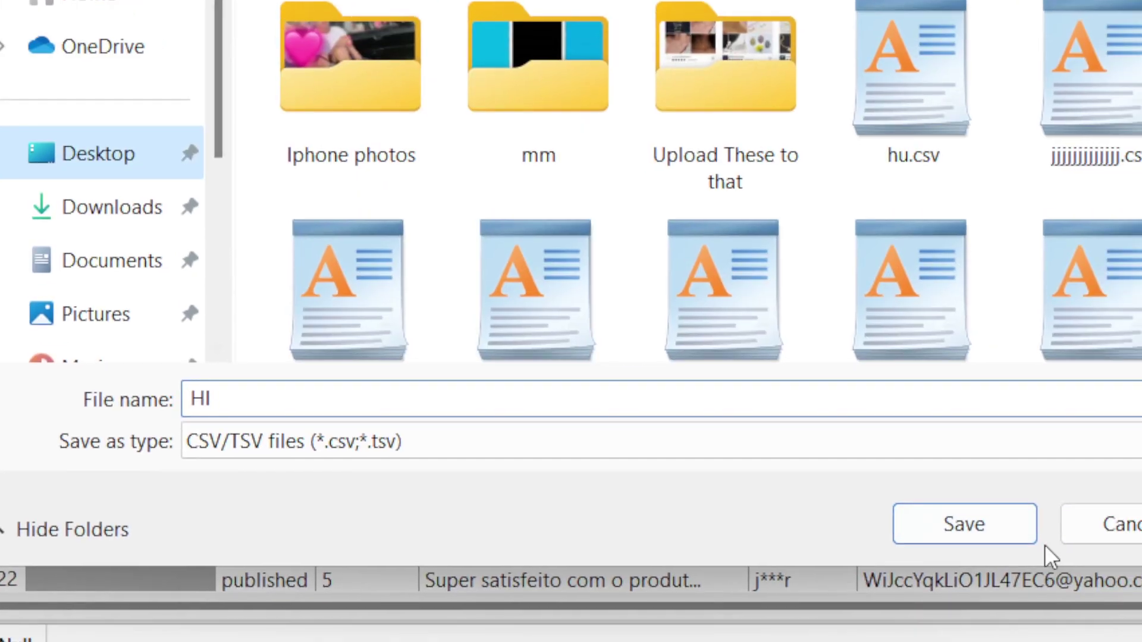
click(976, 526)
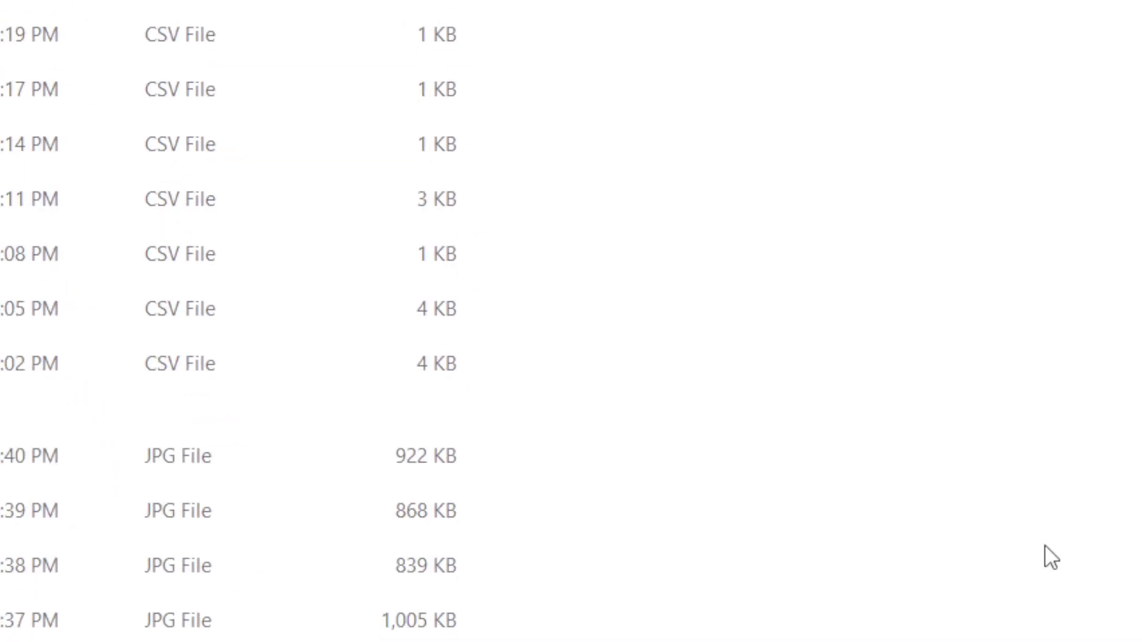
mouse_move(1032, 601)
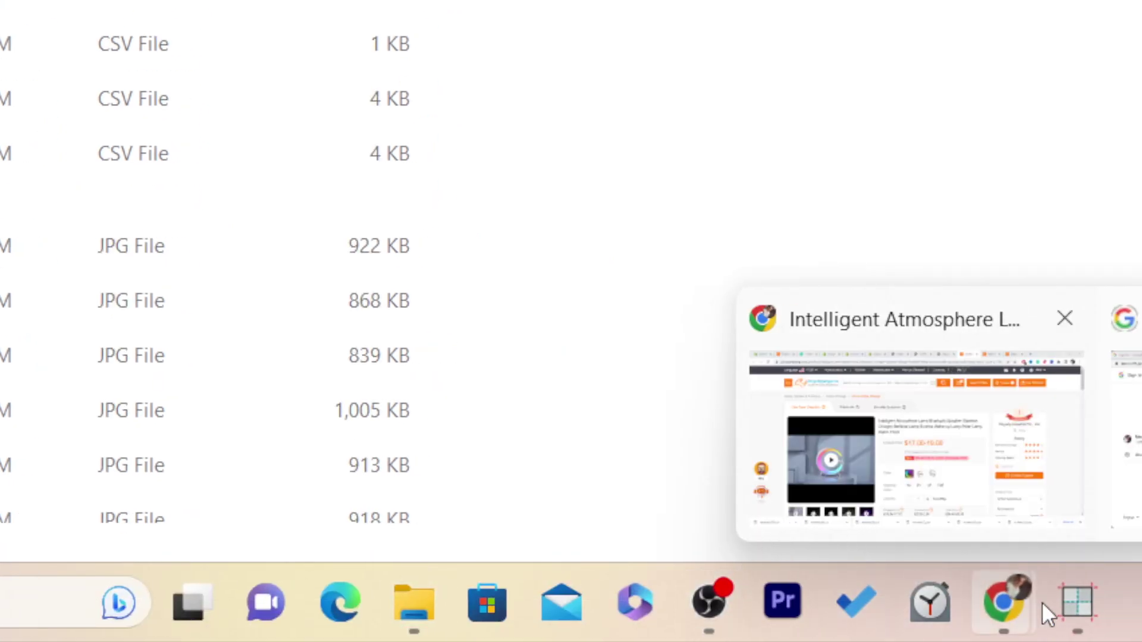
Bring Chrome forward and switch to the Shopify store admin tab.
click(954, 477)
click(110, 24)
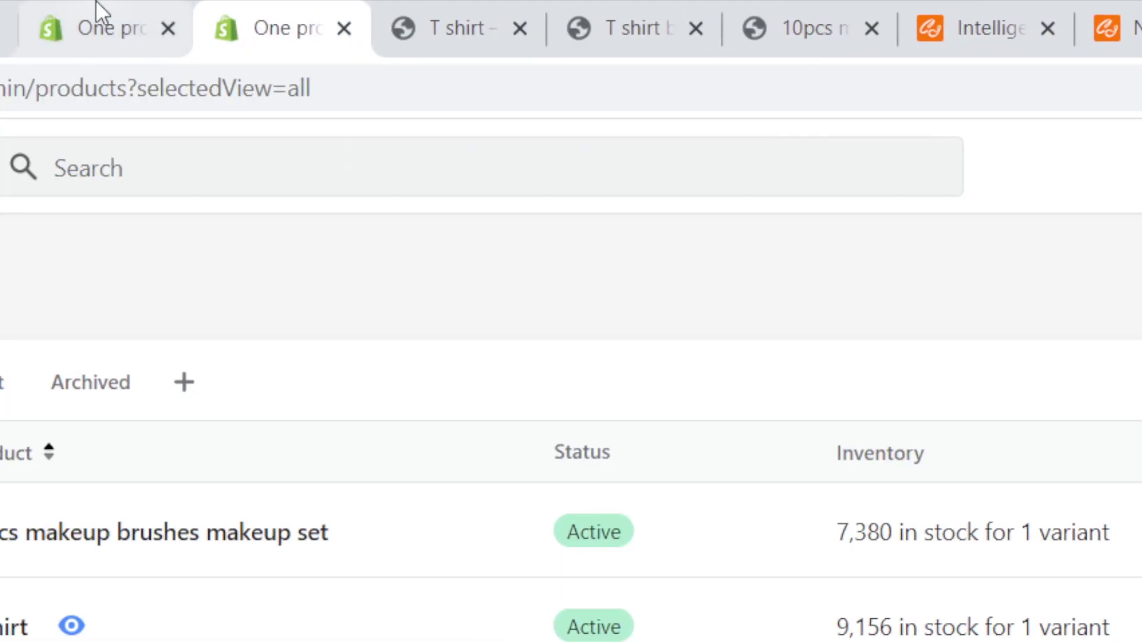
click(93, 8)
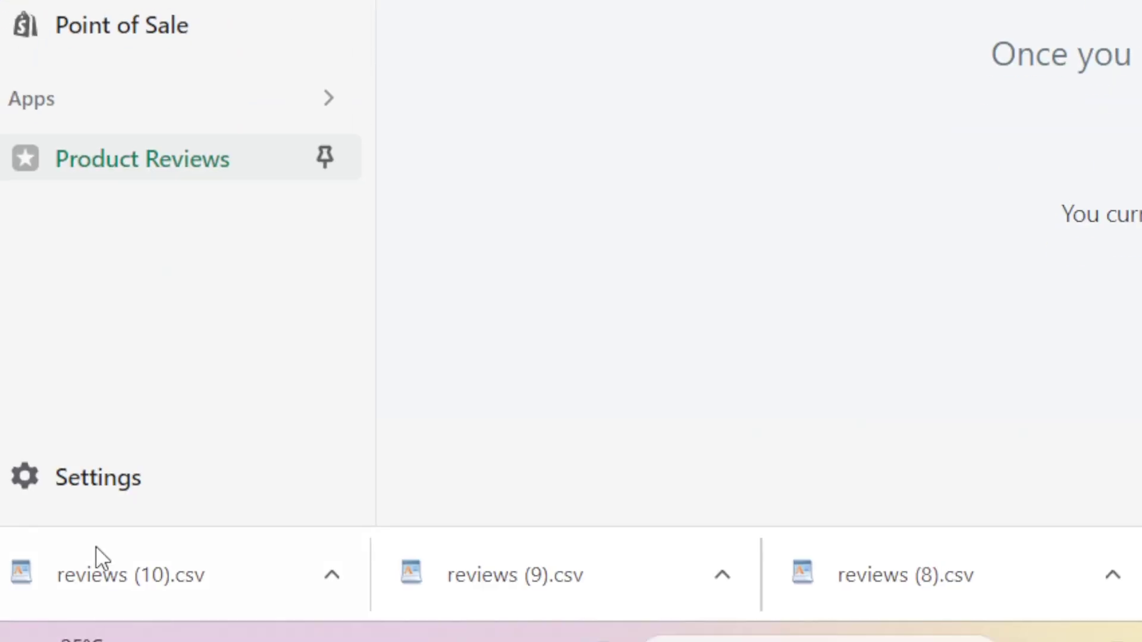
Launch Product Reviews from Settings > Apps and sales channels and start Import reviews.
click(92, 483)
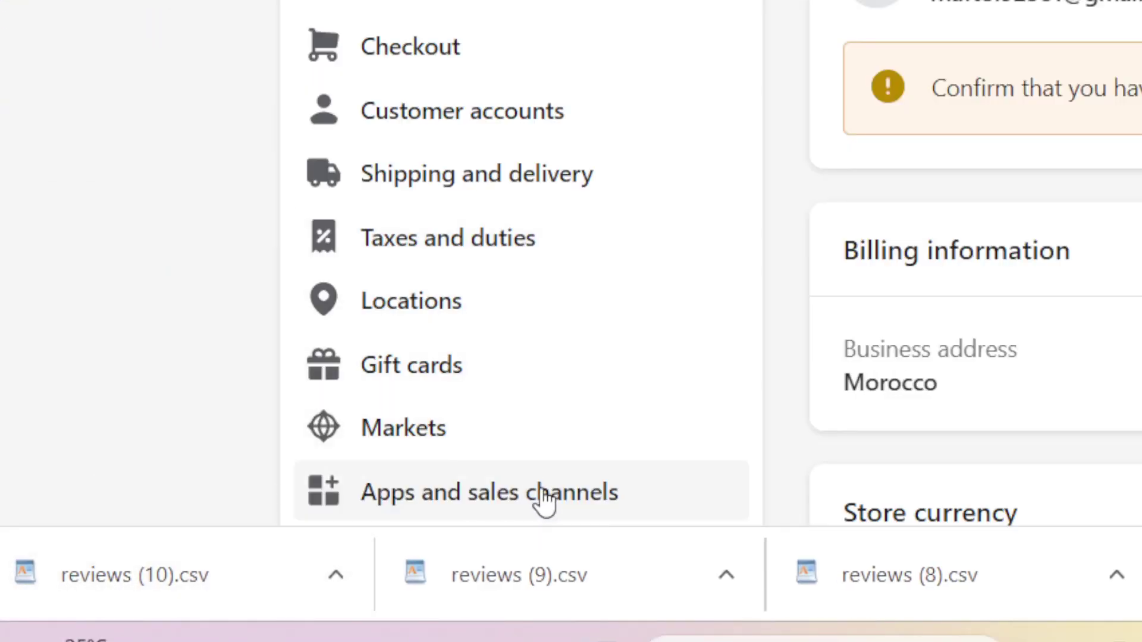
click(547, 502)
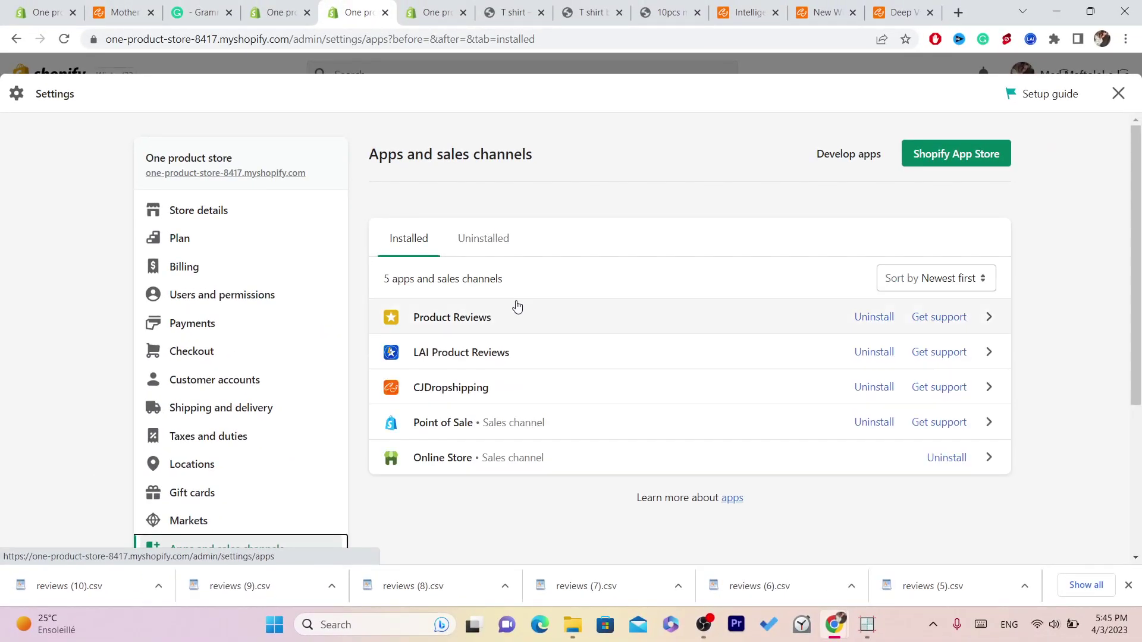
click(452, 332)
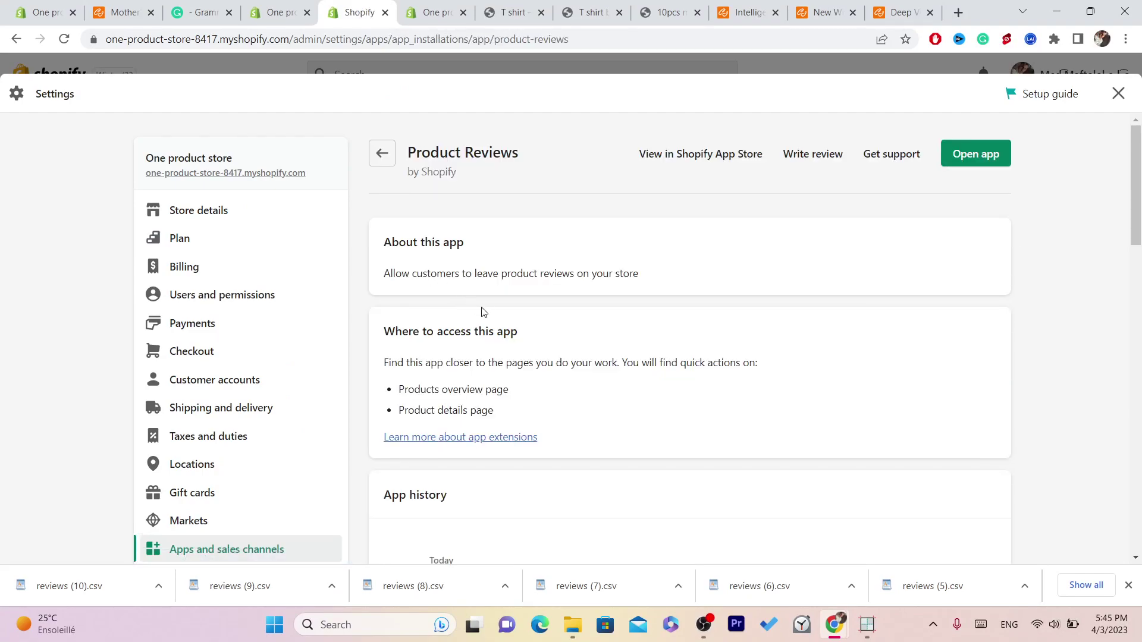
click(991, 153)
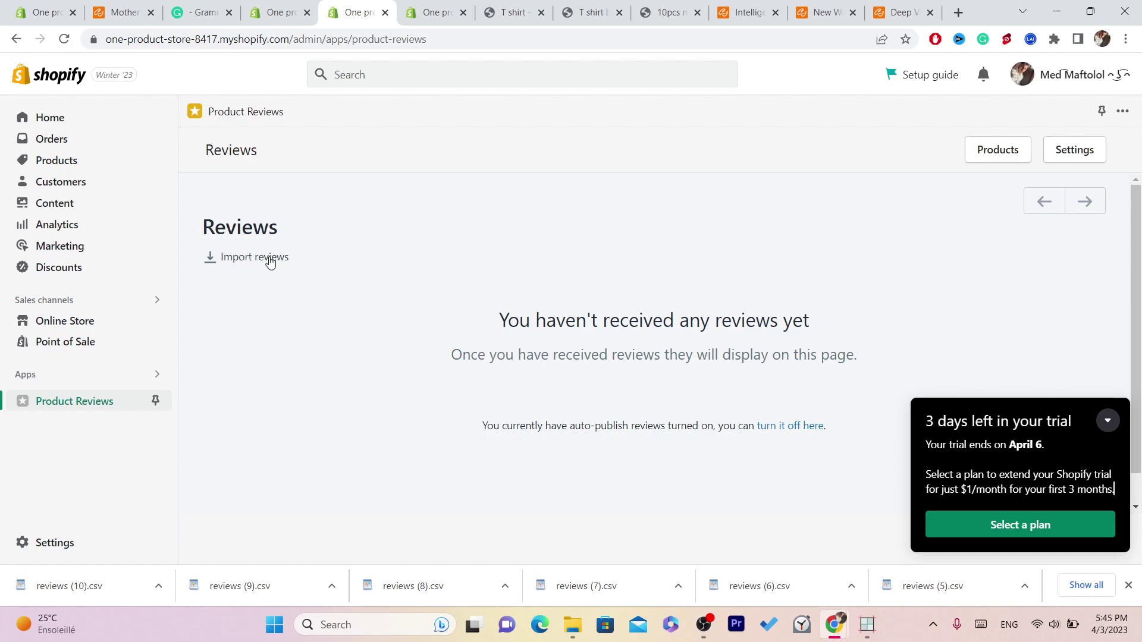
click(269, 262)
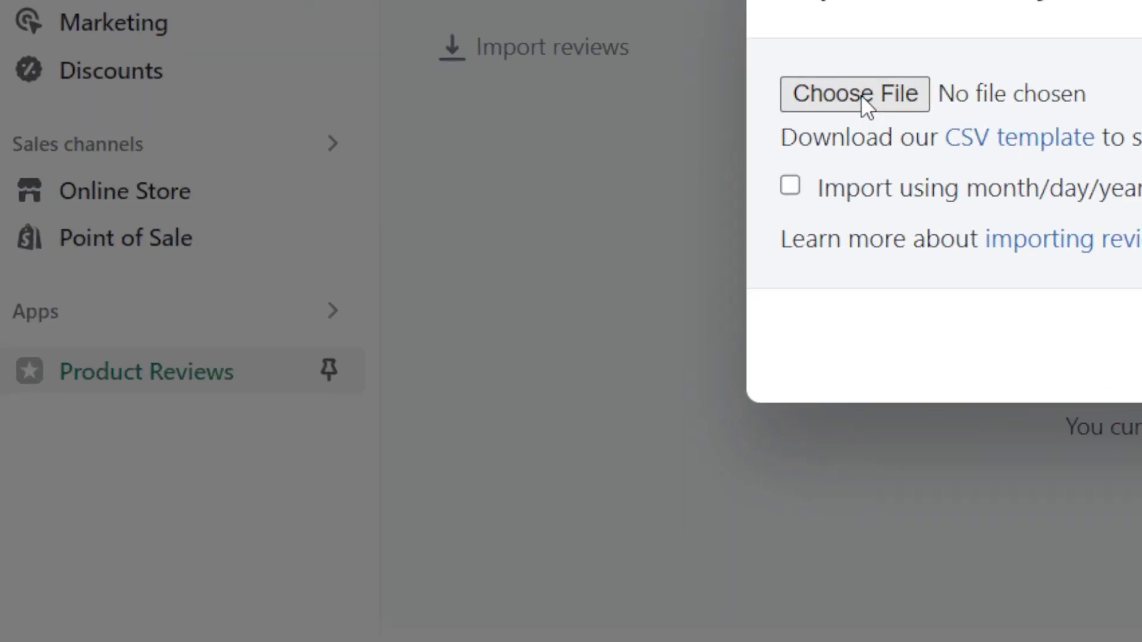
Import reviews (10).csv with month/day/year dates; all 43 reviews fail with 'Could not find product'.
click(861, 95)
scroll(713, 238, down, 5)
click(357, 145)
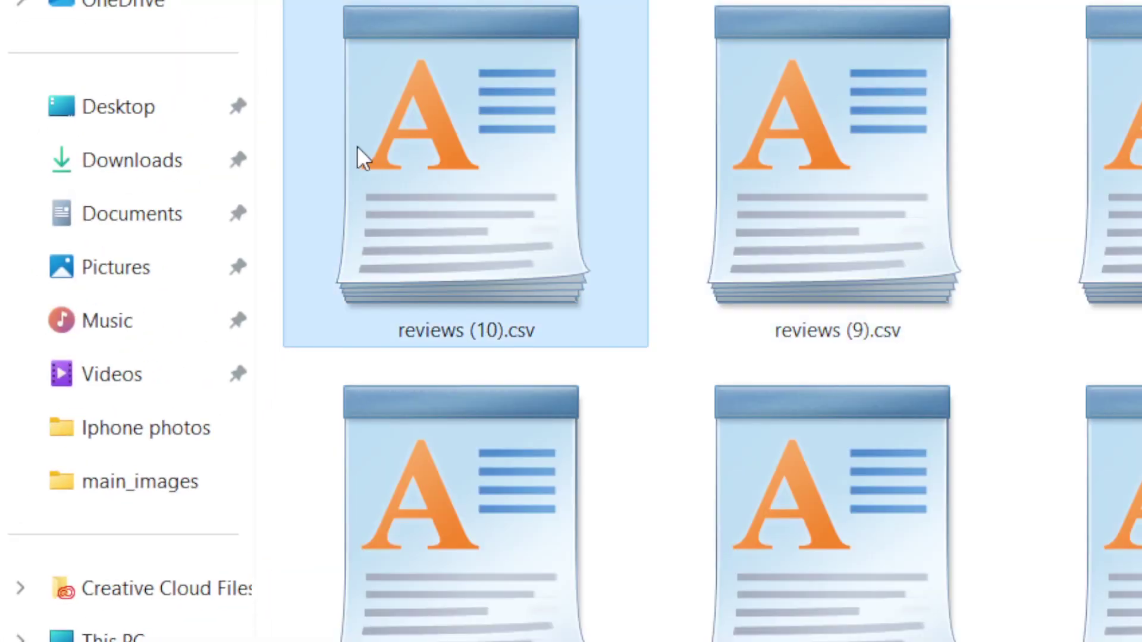
double_click(357, 145)
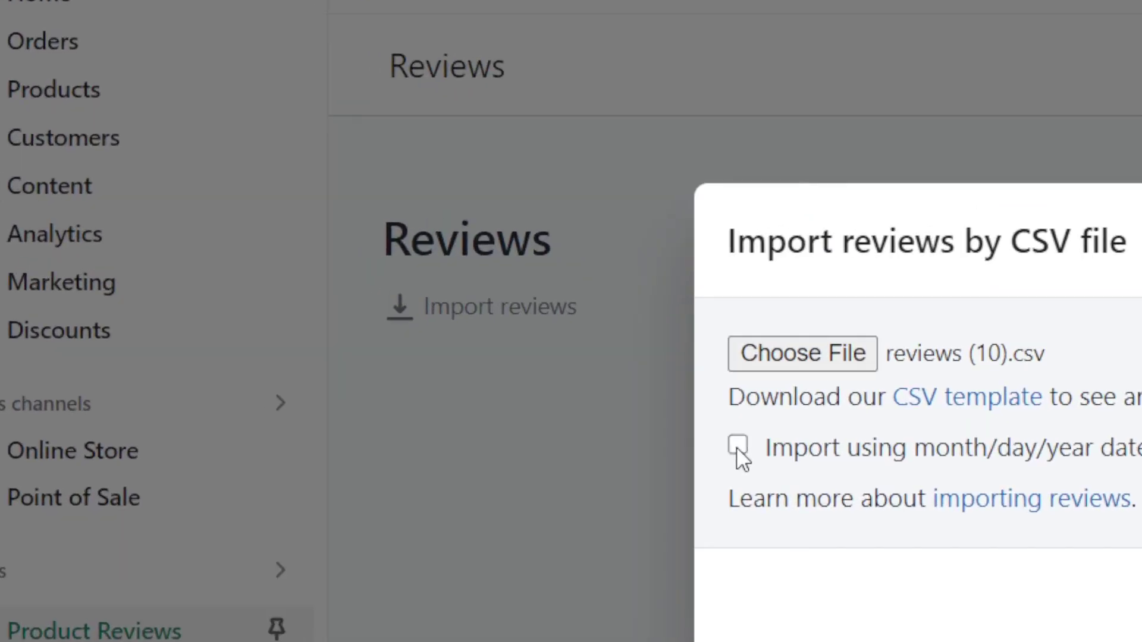
click(360, 321)
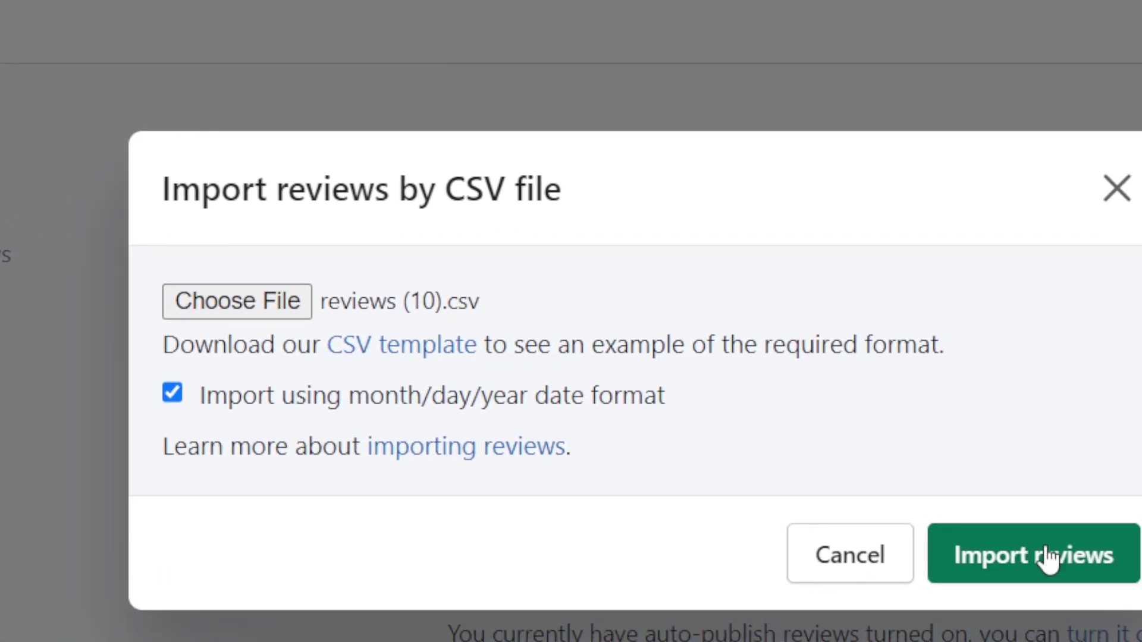
click(1044, 555)
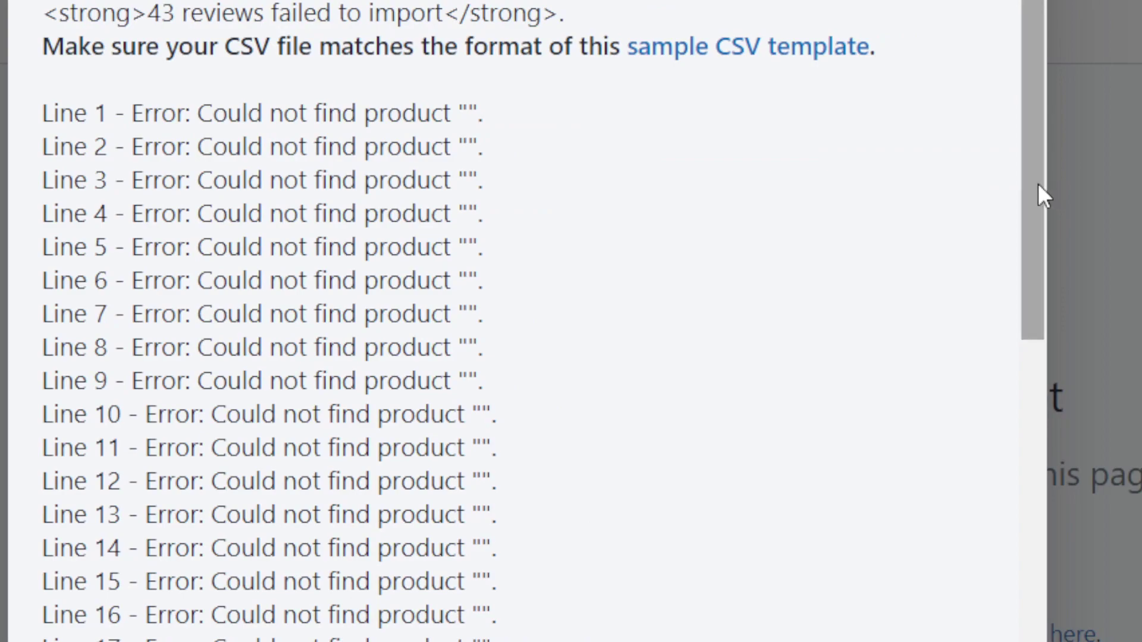
Scroll through the import errors, retry the import, then close the import dialog.
drag(1037, 184, 965, 546)
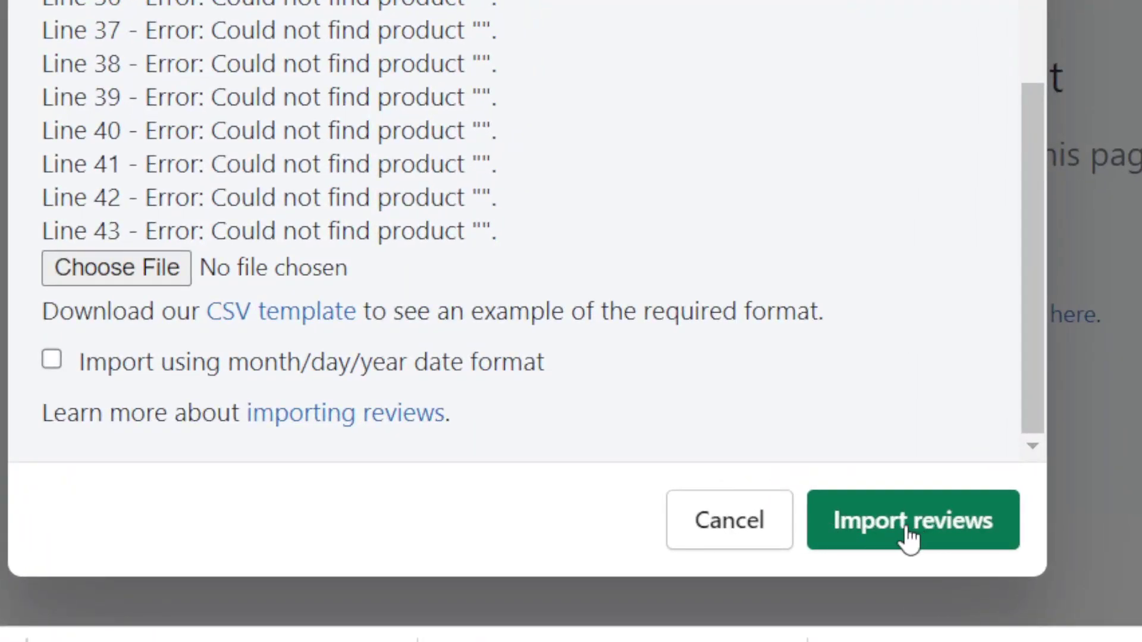
click(908, 532)
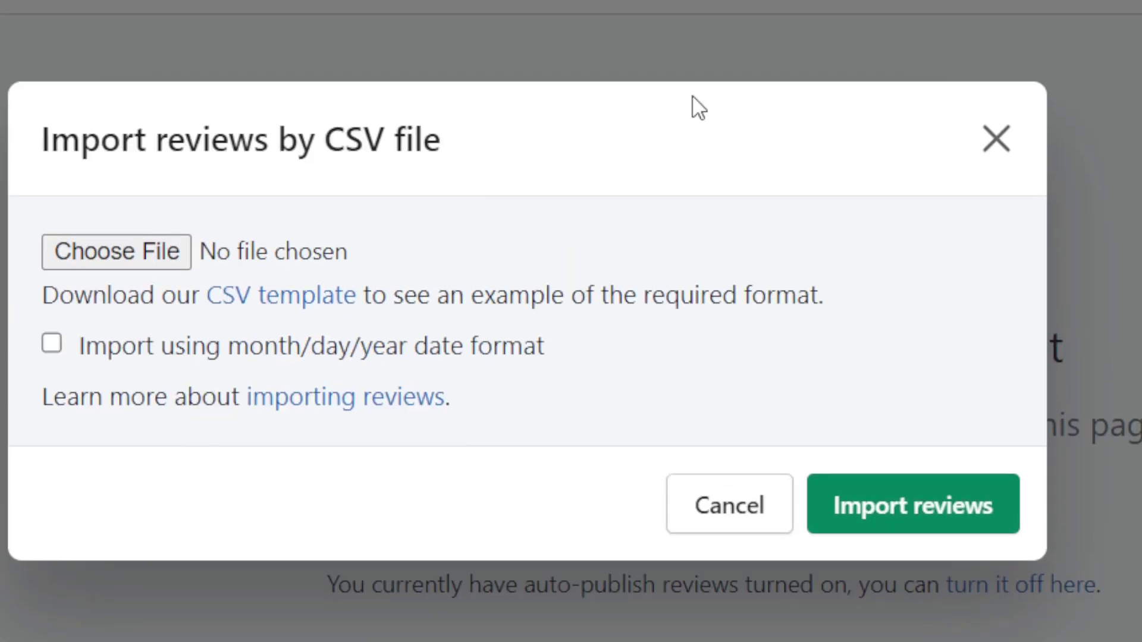
click(993, 138)
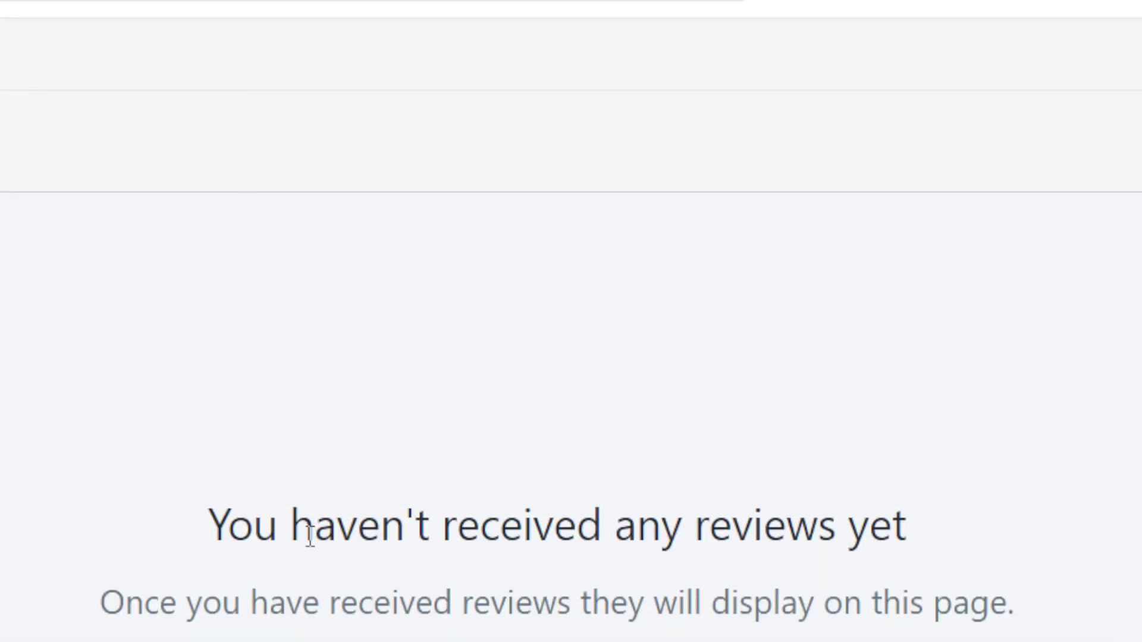
Cycle through the browser tabs to reach the New Wild Eyebrow Brush product page.
click(423, 12)
click(562, 9)
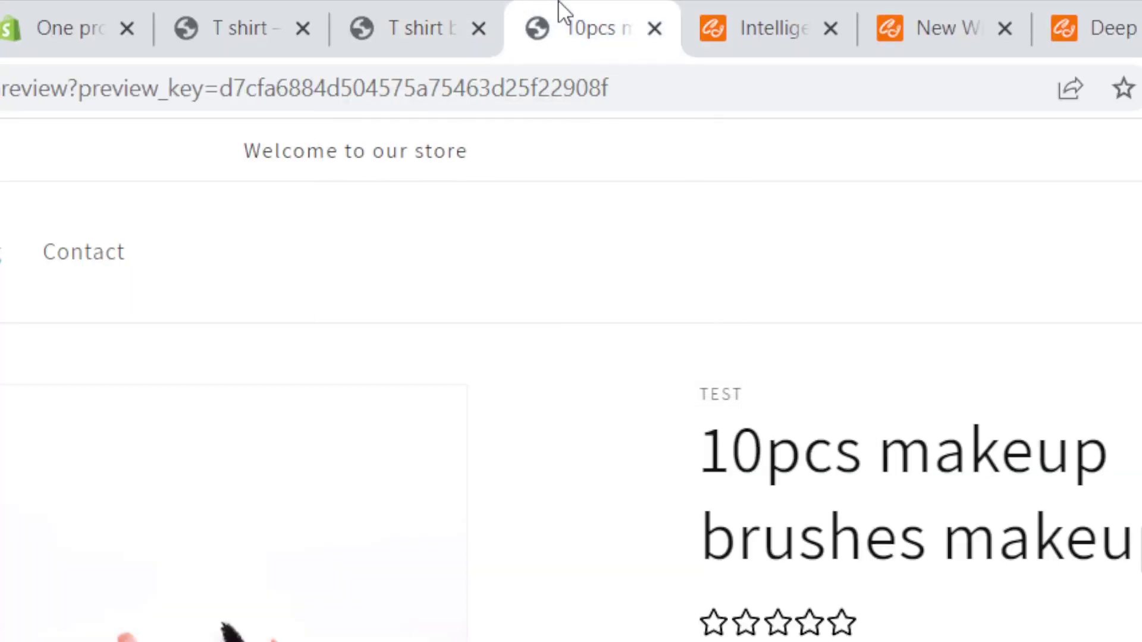
click(818, 8)
click(975, 9)
click(1050, 11)
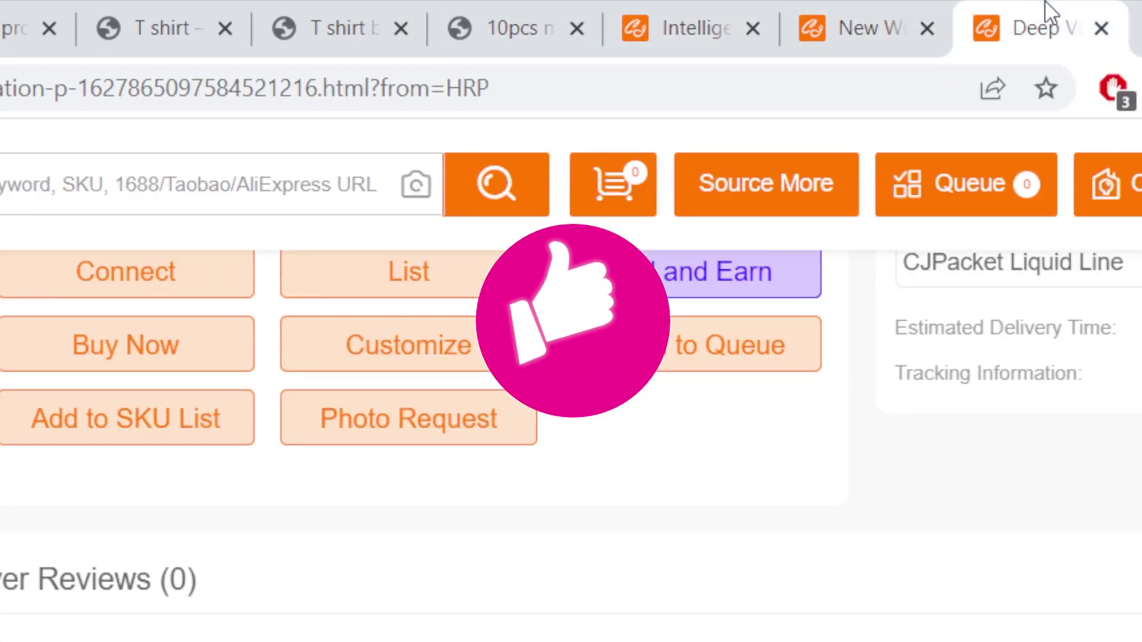
click(892, 10)
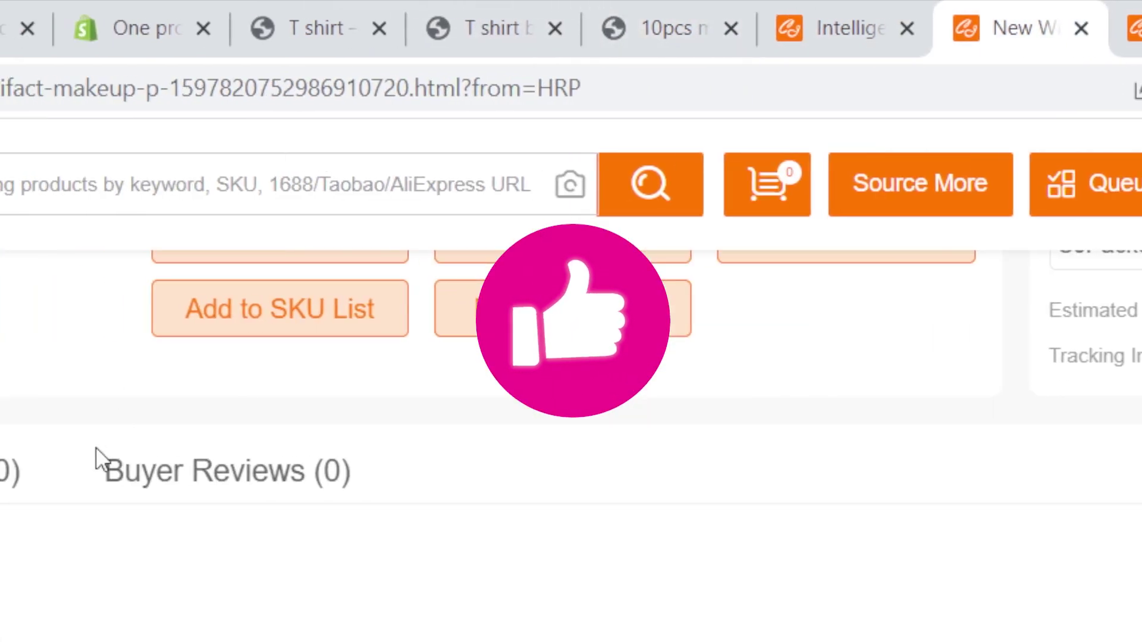
Show its Buyer Reviews and open the Shopify review-import tutorial, scrolled to step 2.
click(169, 492)
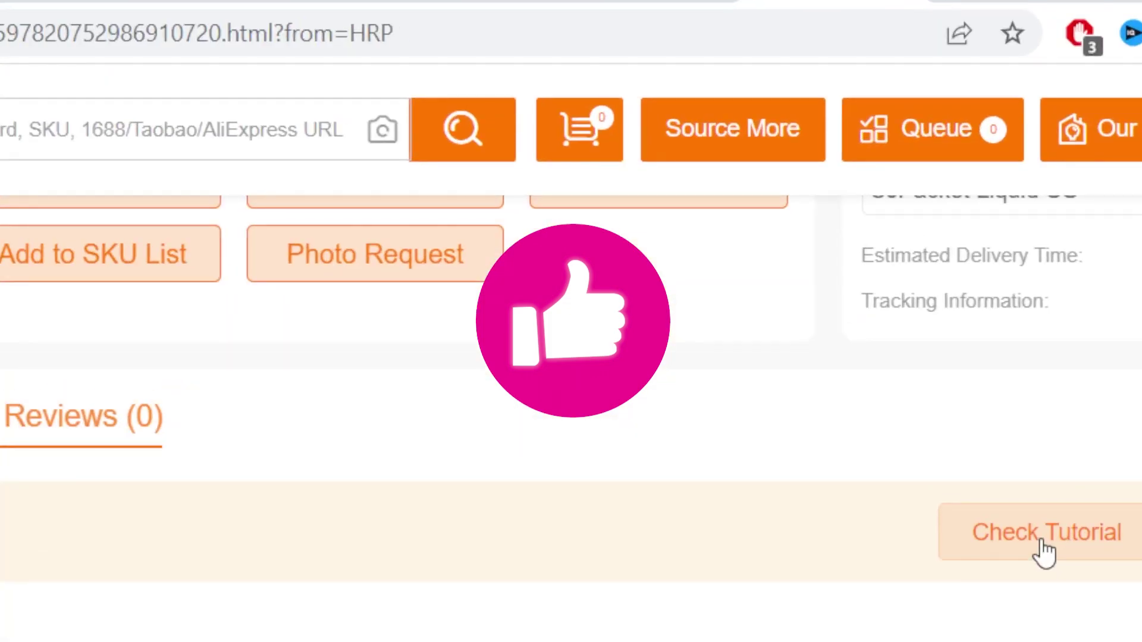
click(1041, 538)
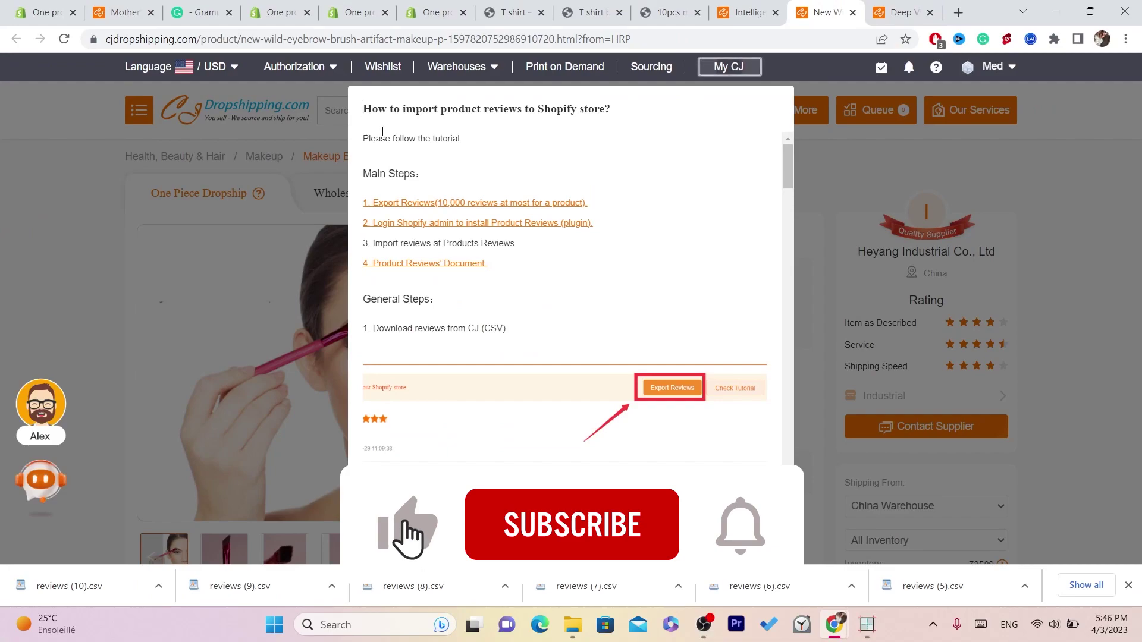
drag(382, 131, 505, 328)
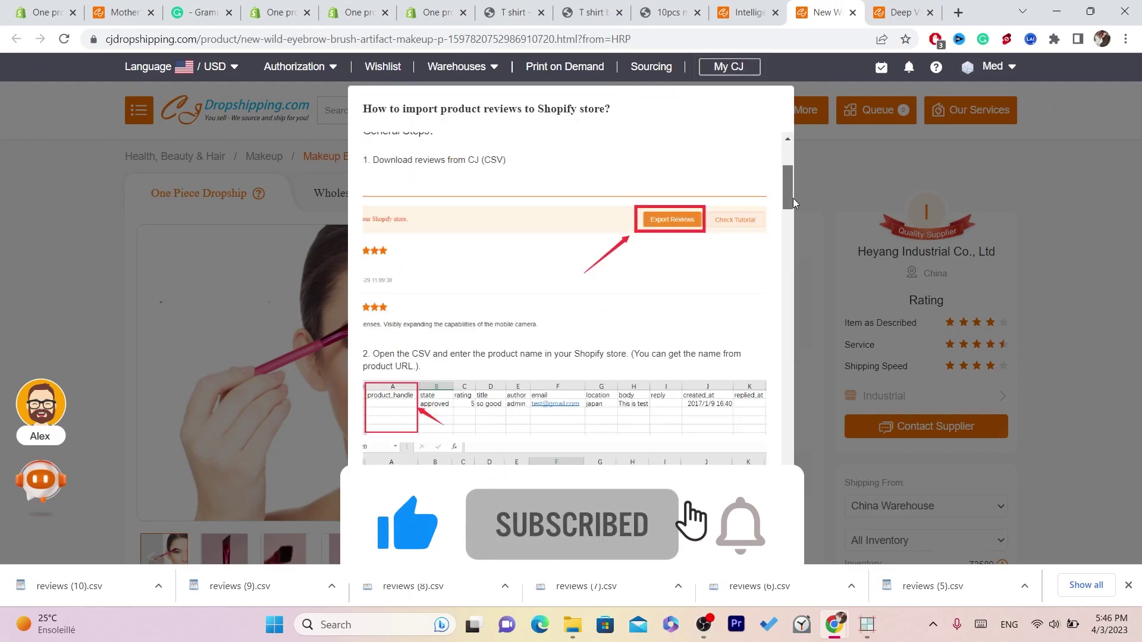